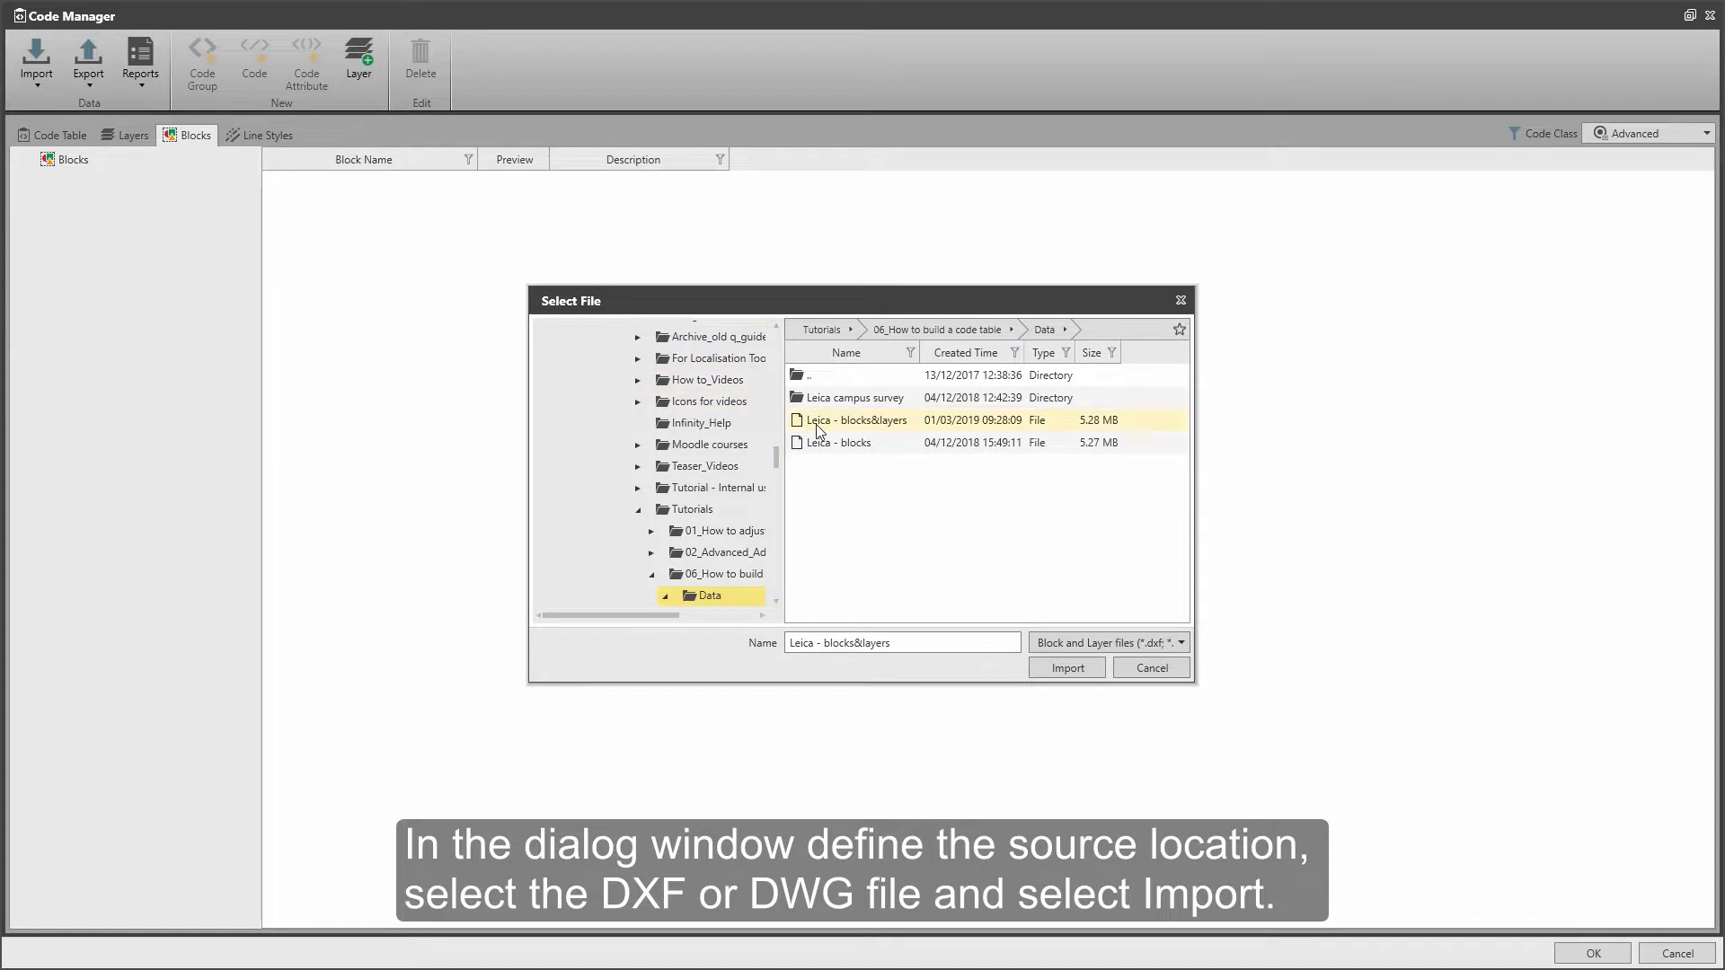
Import the blocks and layers from the file Leica - blocks&layers
click(816, 424)
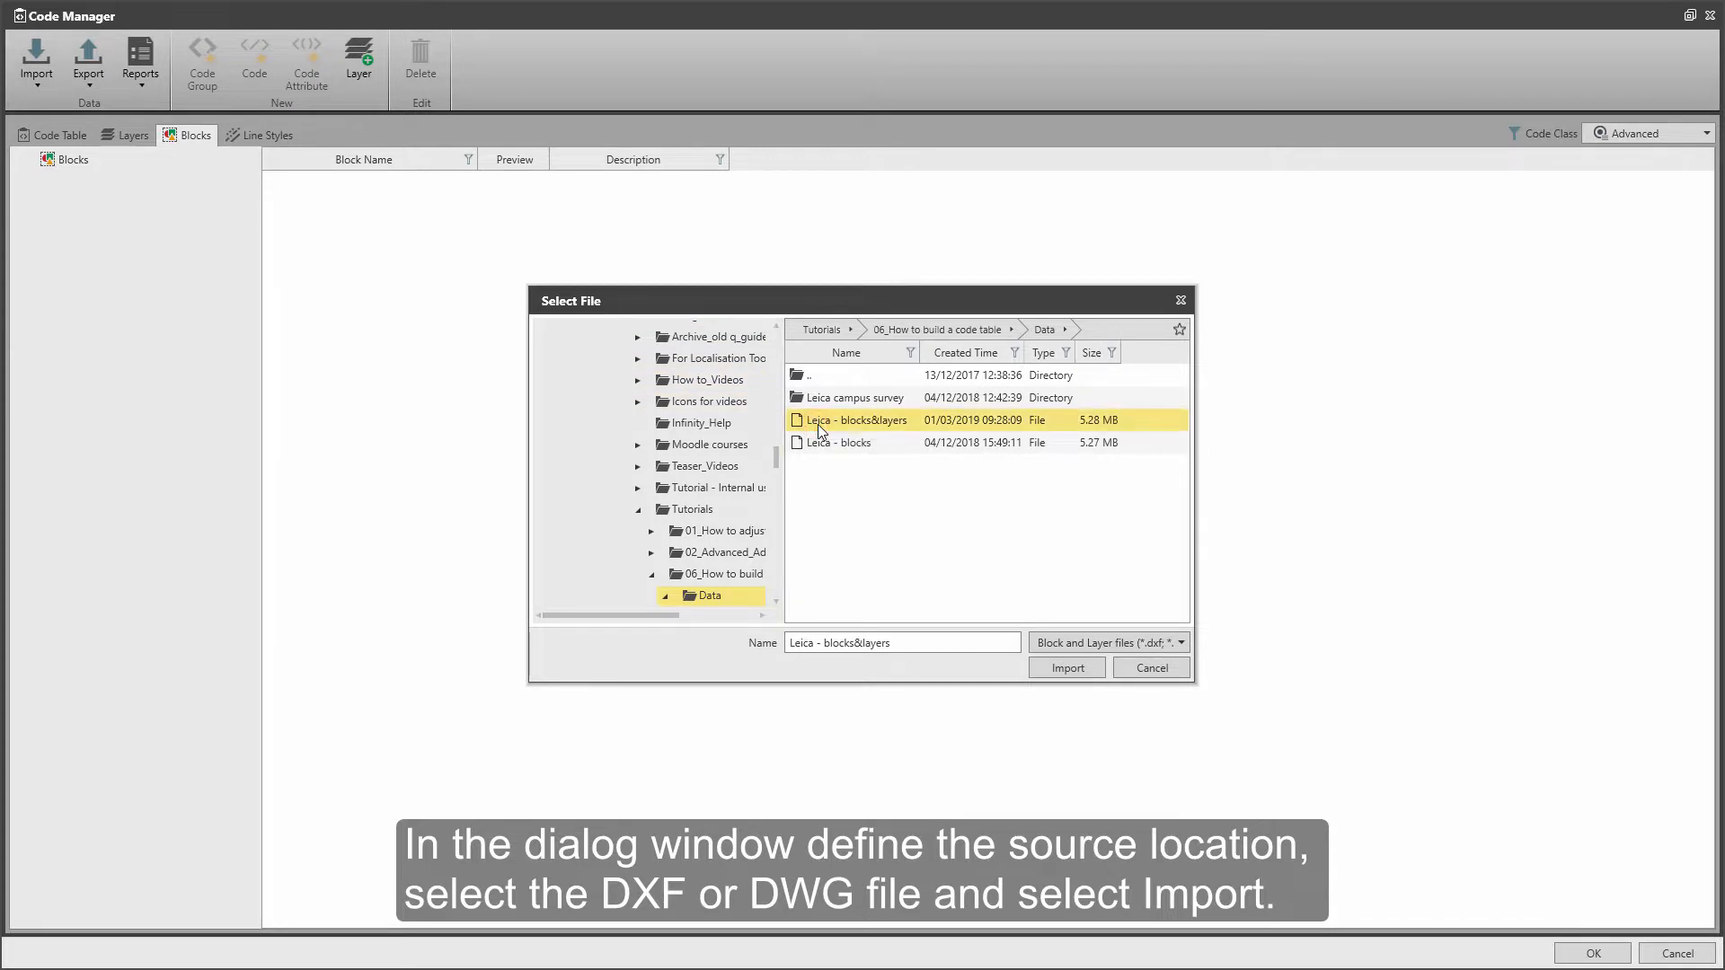
click(1058, 666)
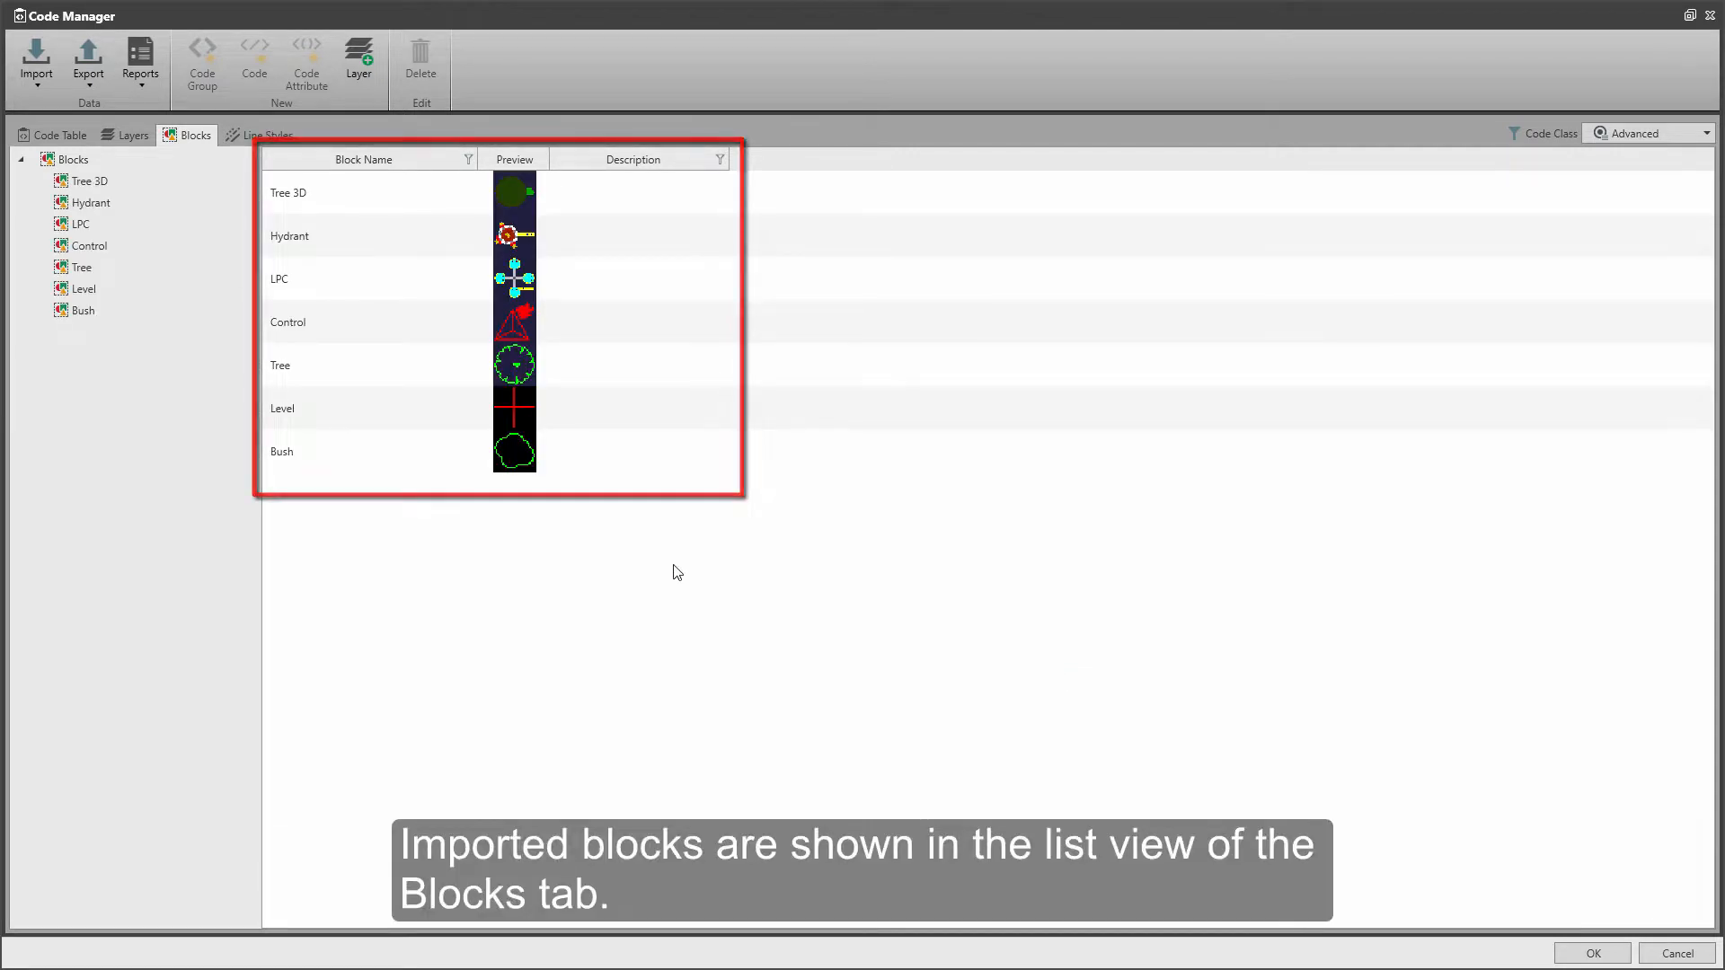
Review the attributes of the imported Tree 3D and Hydrant blocks, and view the imported layers
click(137, 181)
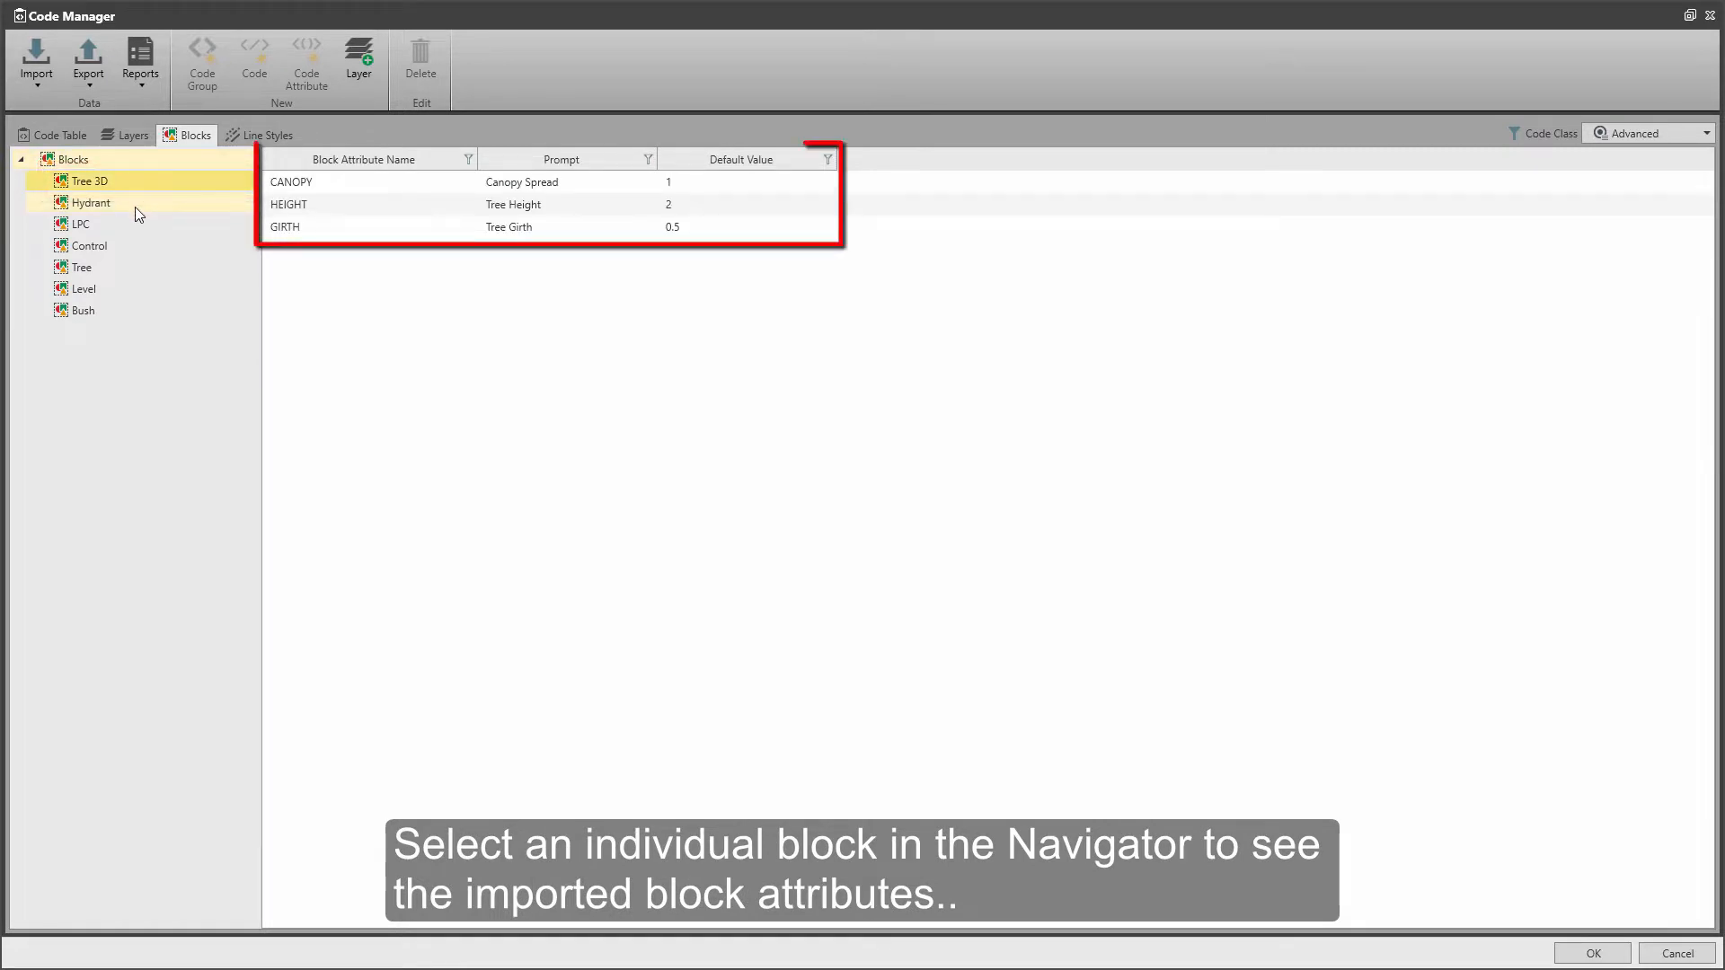
click(138, 206)
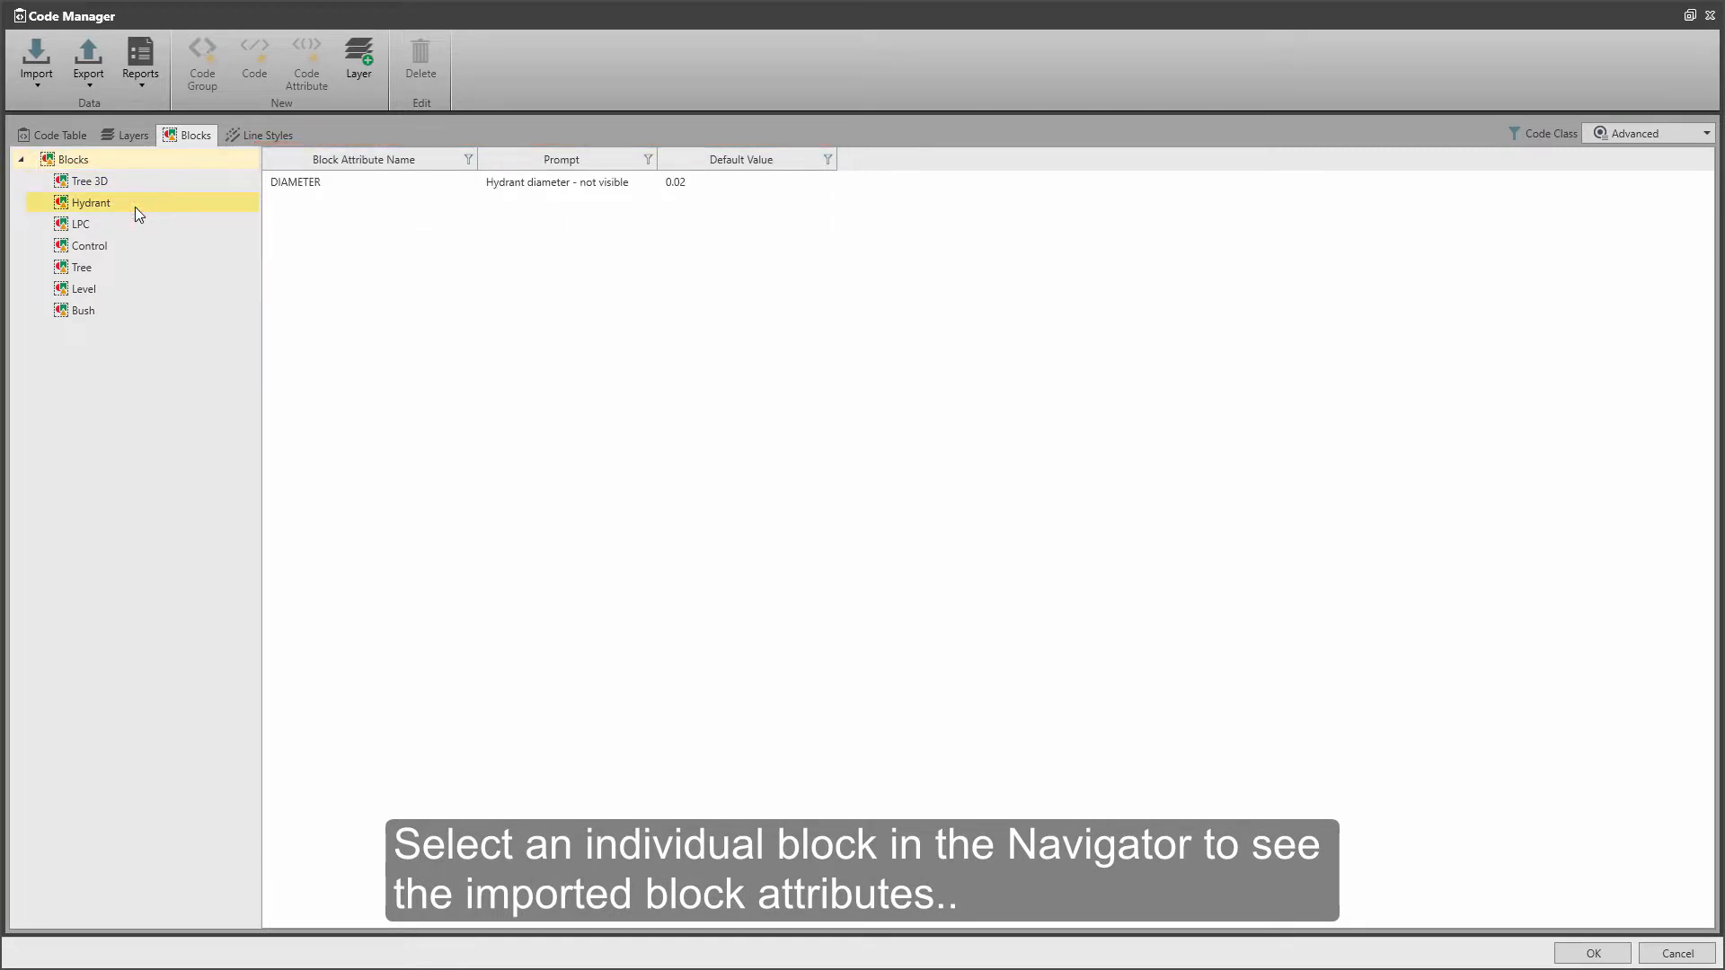
click(122, 159)
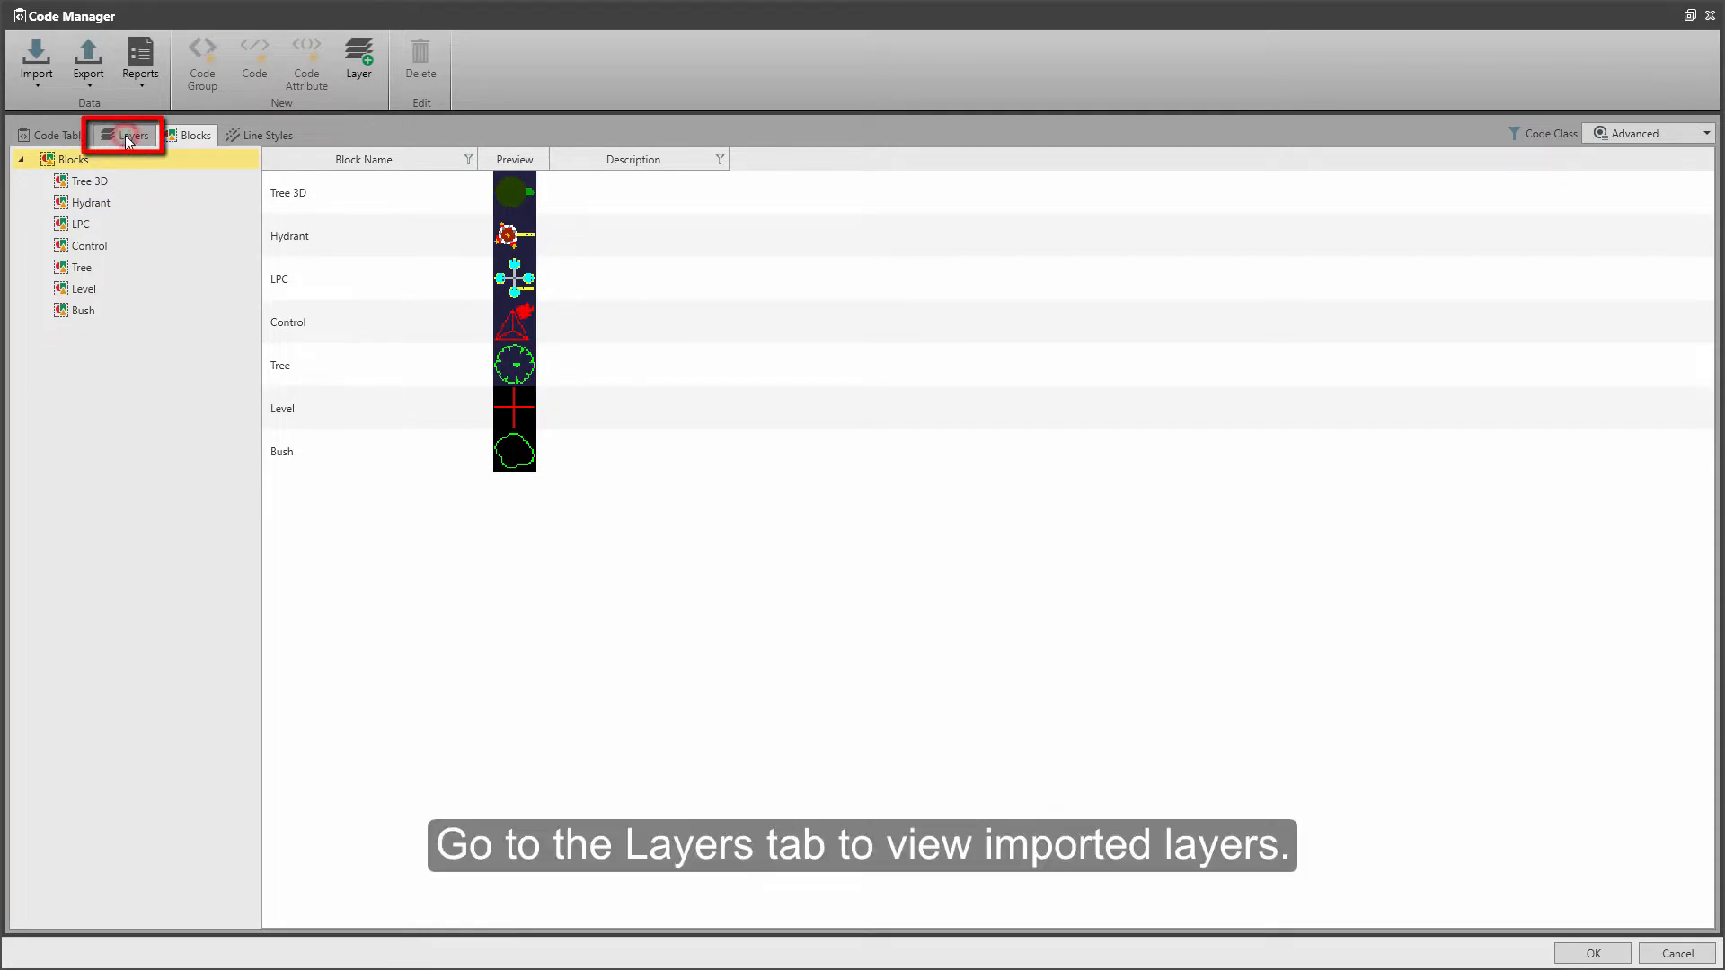
click(126, 135)
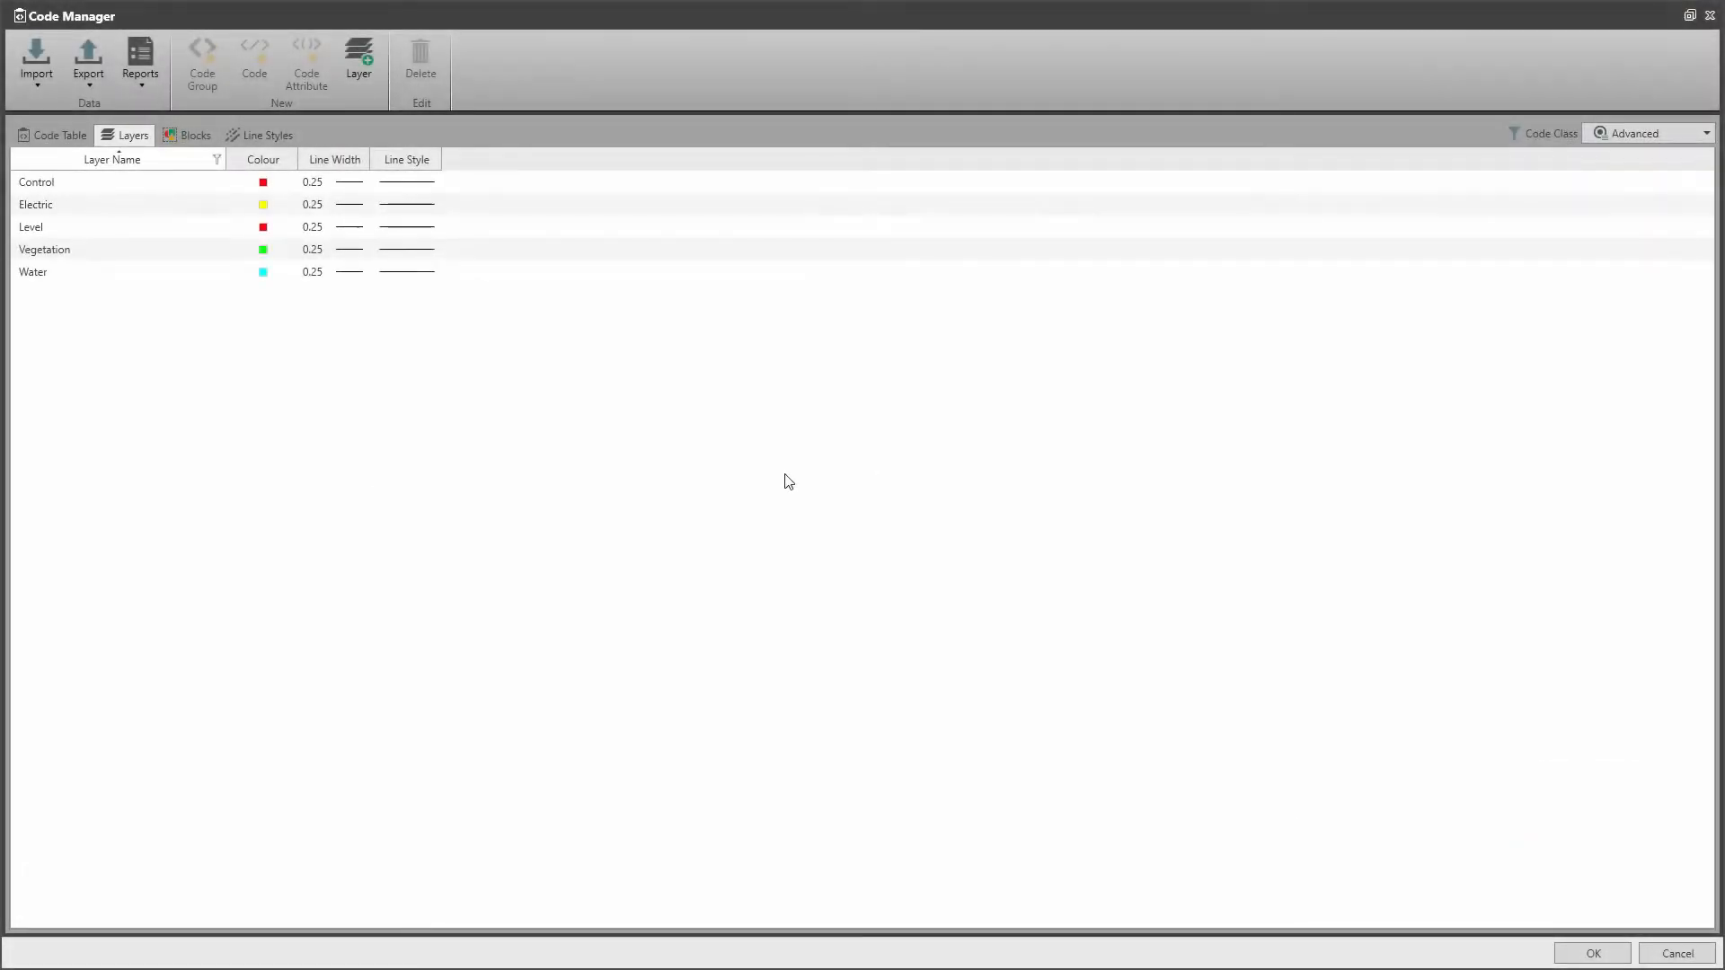
In the code table's Vegetation group, assign the Bush block to Bush, Level to Level Point and Tree 3D to Tree
click(65, 136)
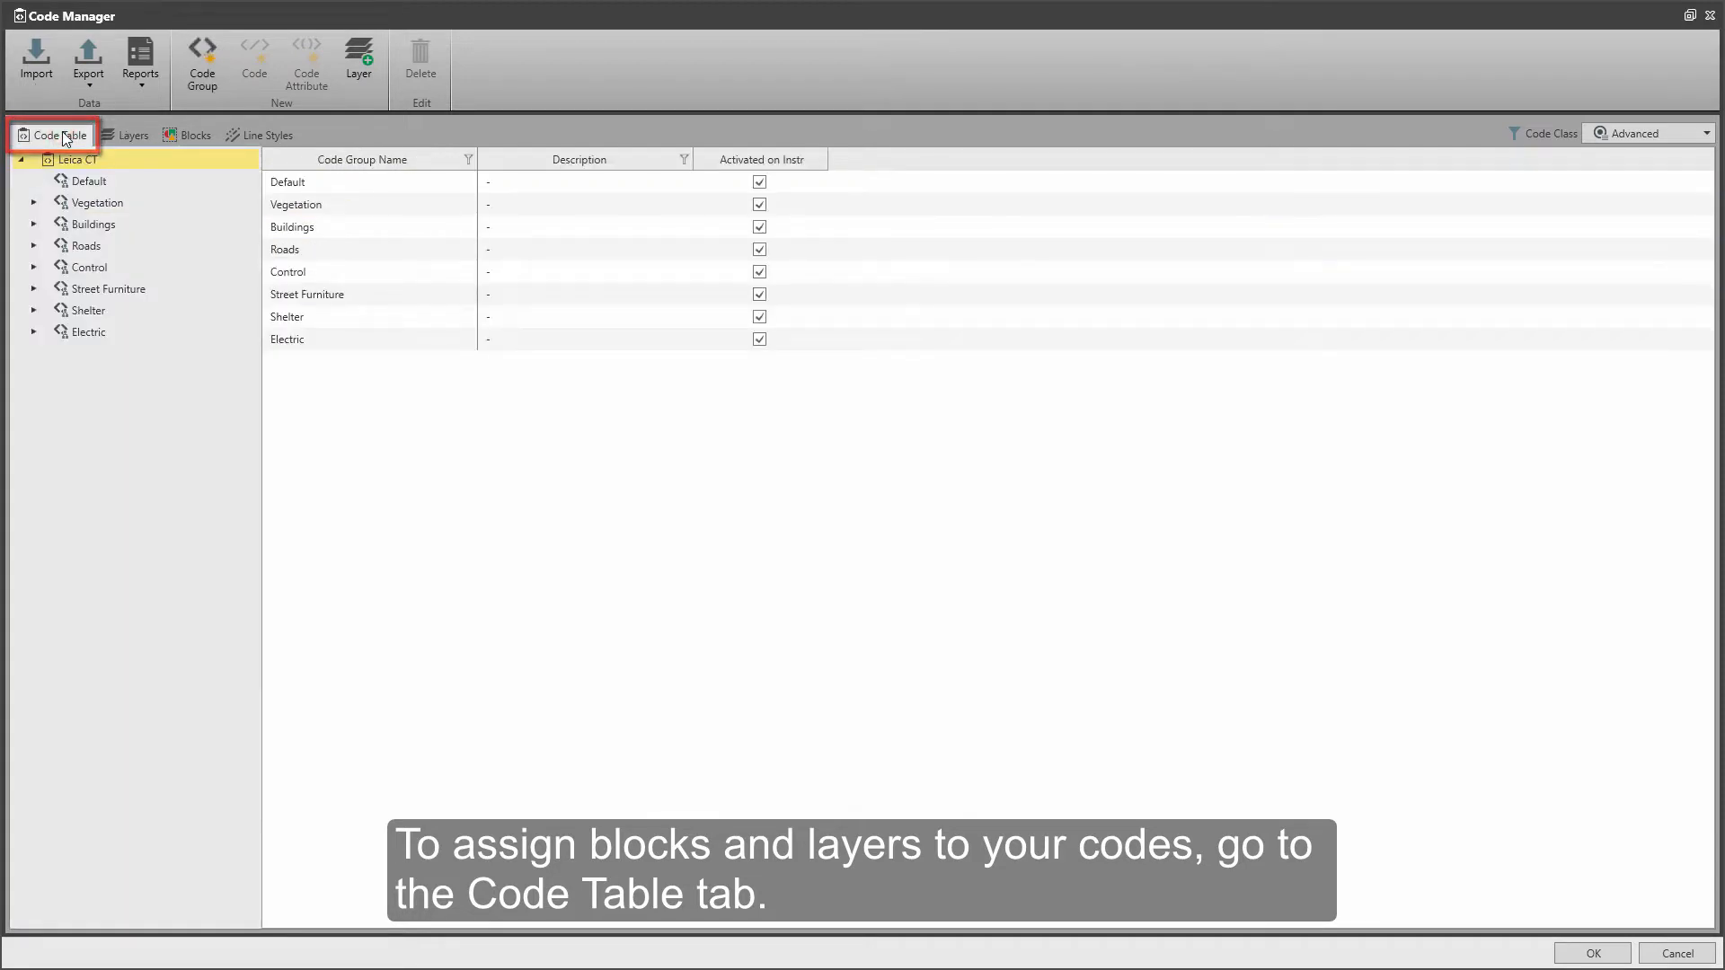
click(76, 204)
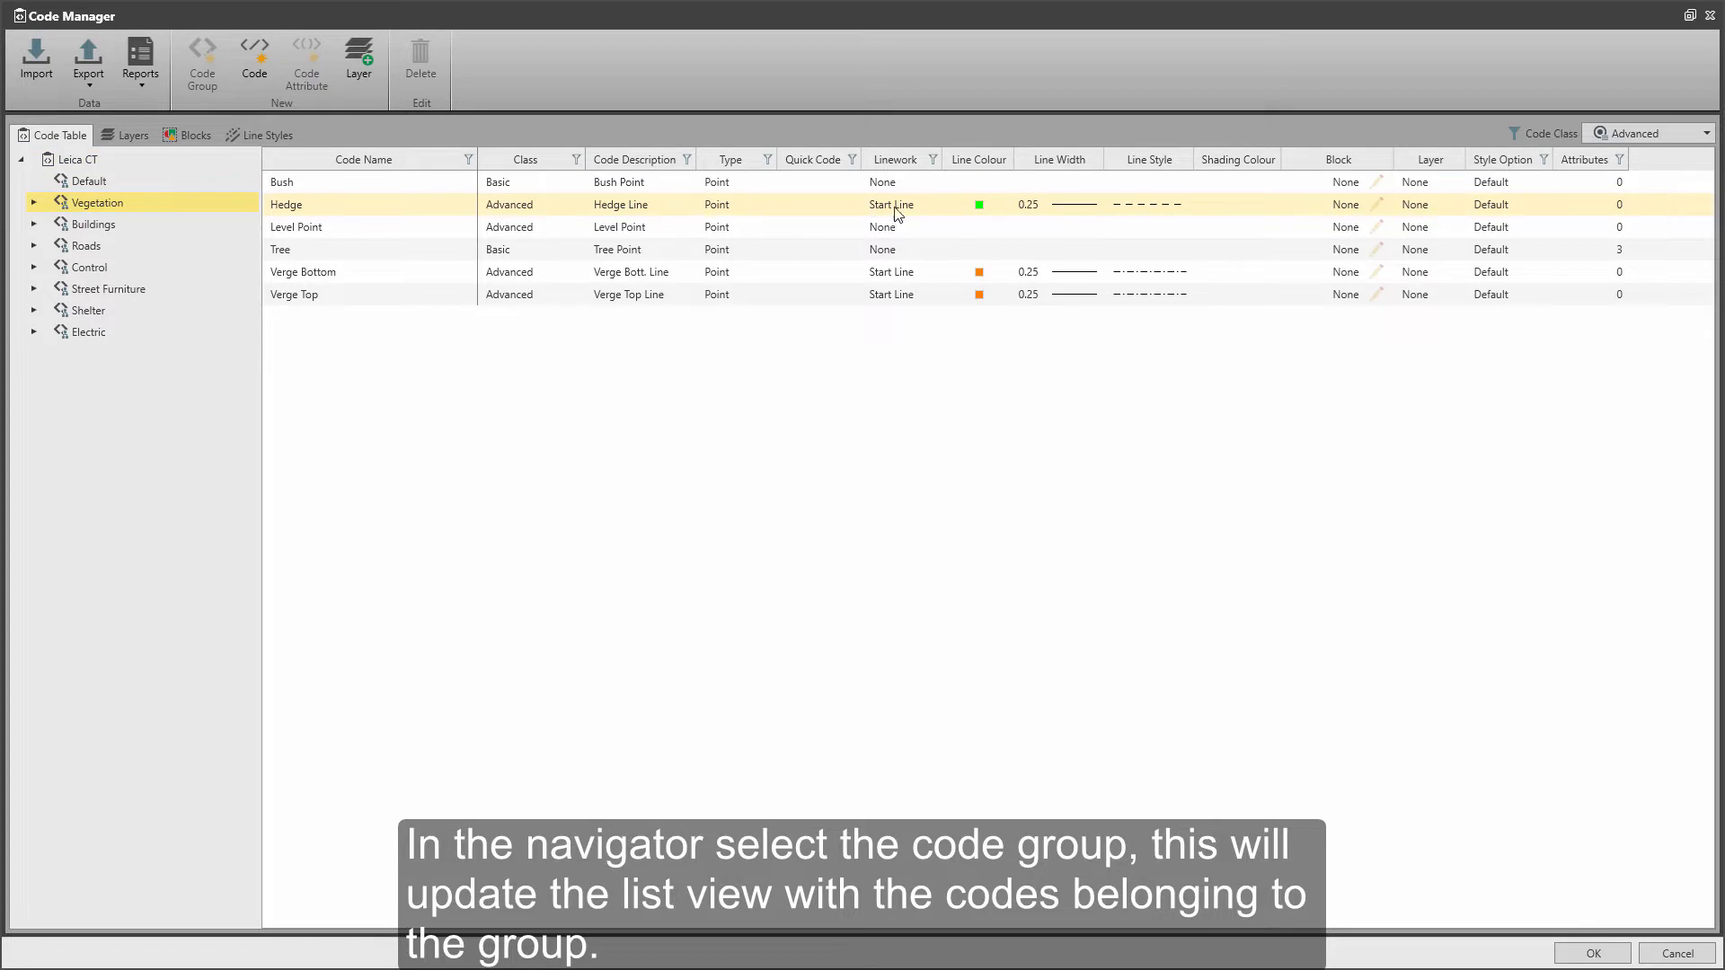
click(1335, 181)
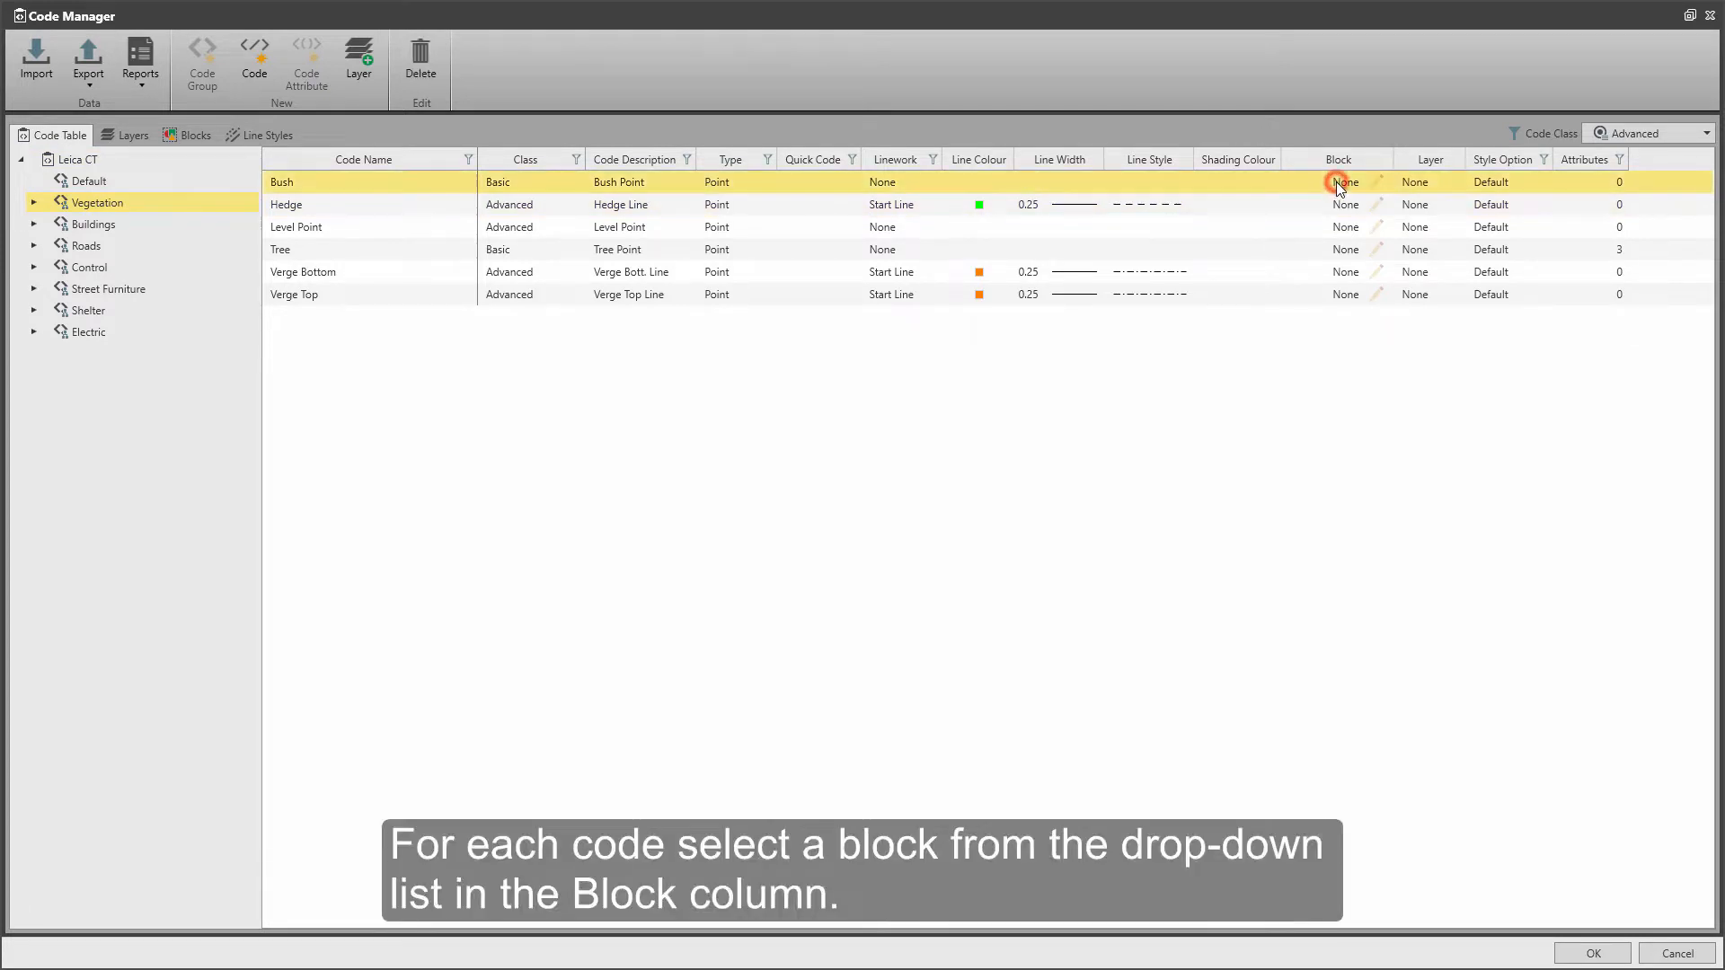
click(1335, 181)
click(1344, 542)
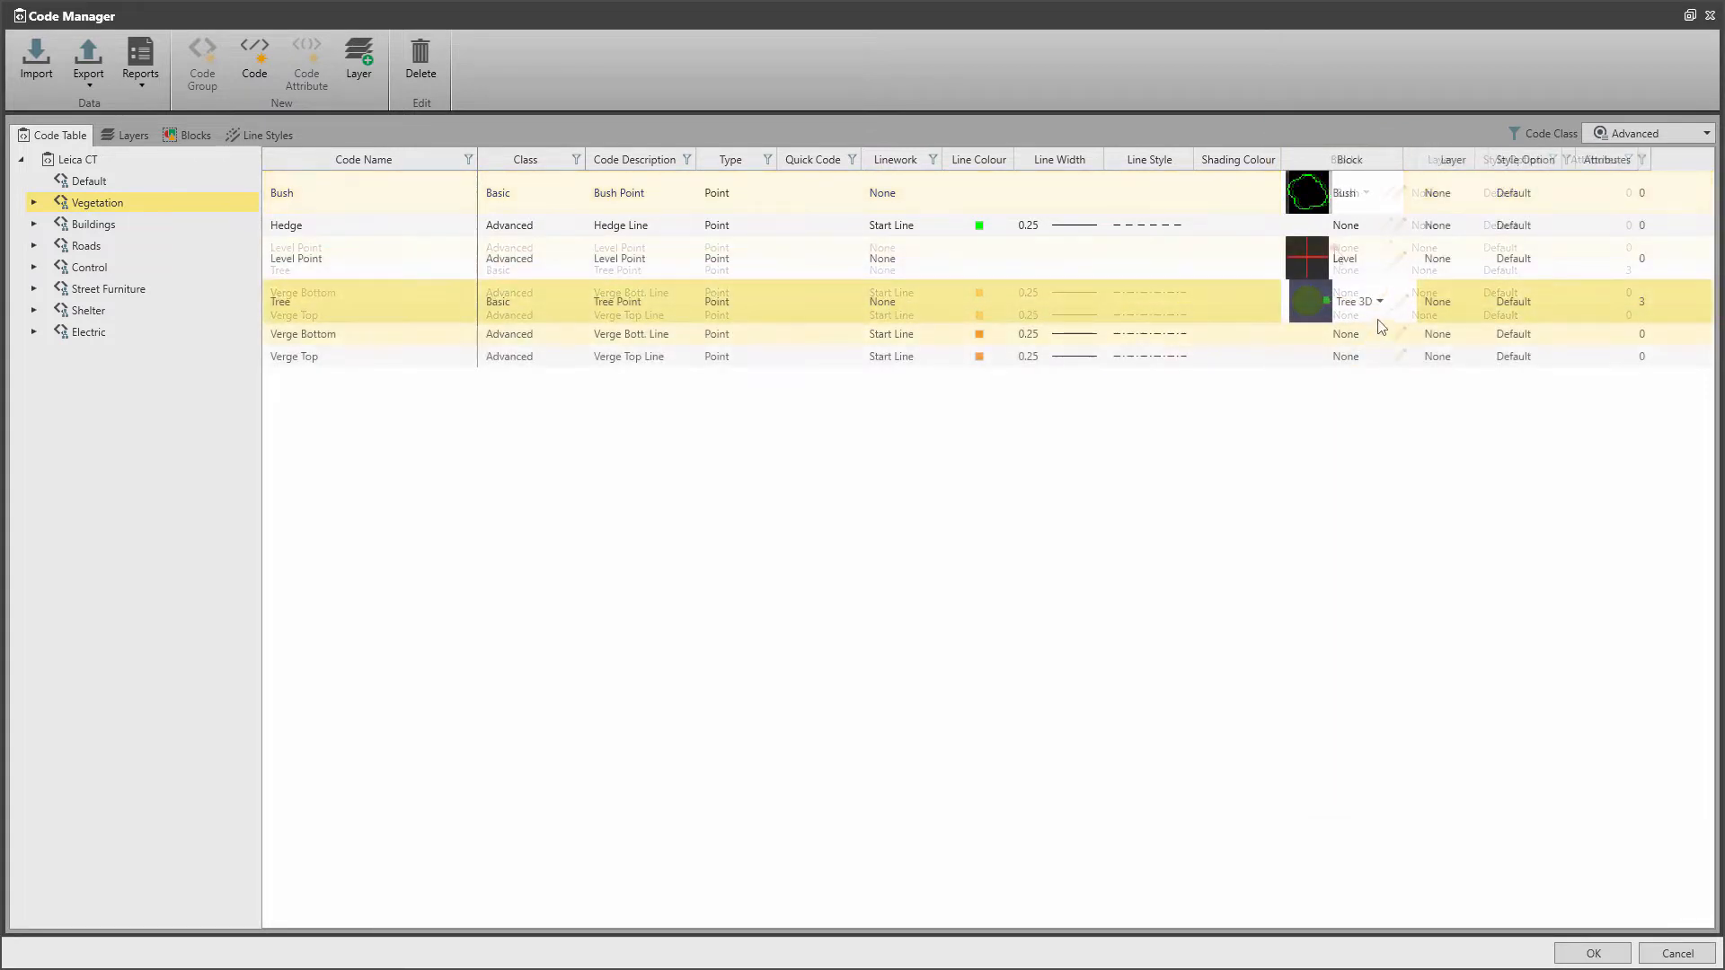
Assign the Vegetation layer to the Bush, Tree, Verge Bottom and Verge Top codes, and the Level layer to Level Point
click(1455, 202)
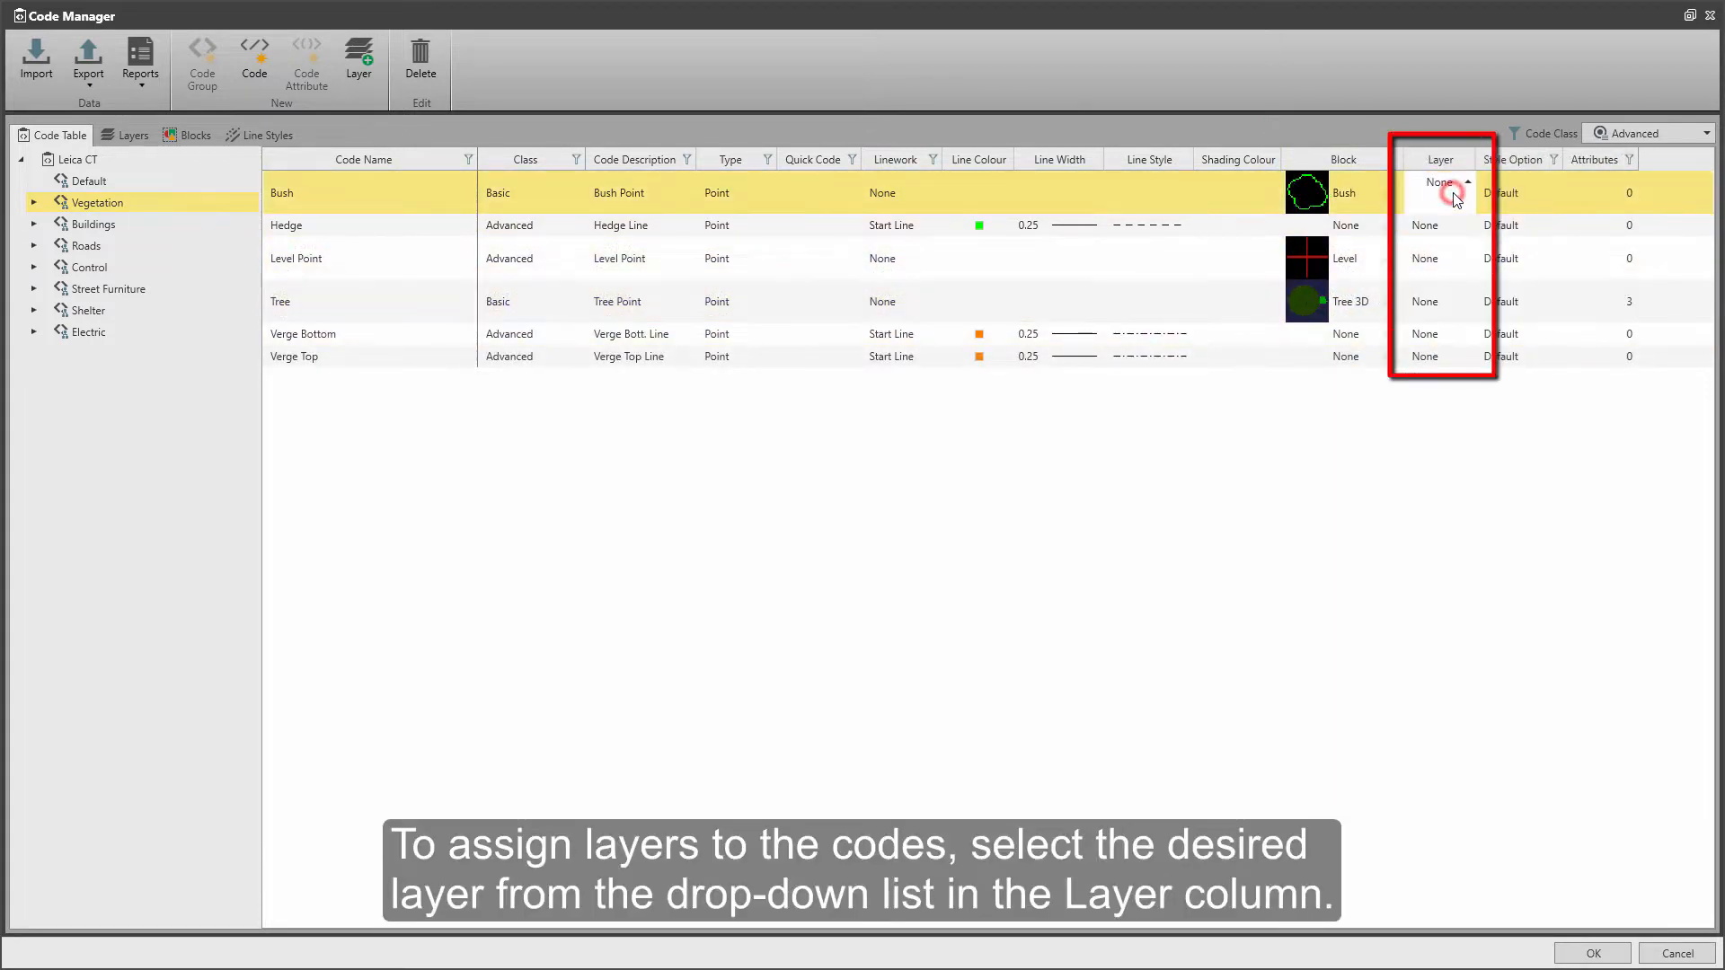
click(1452, 200)
click(1452, 305)
click(1448, 268)
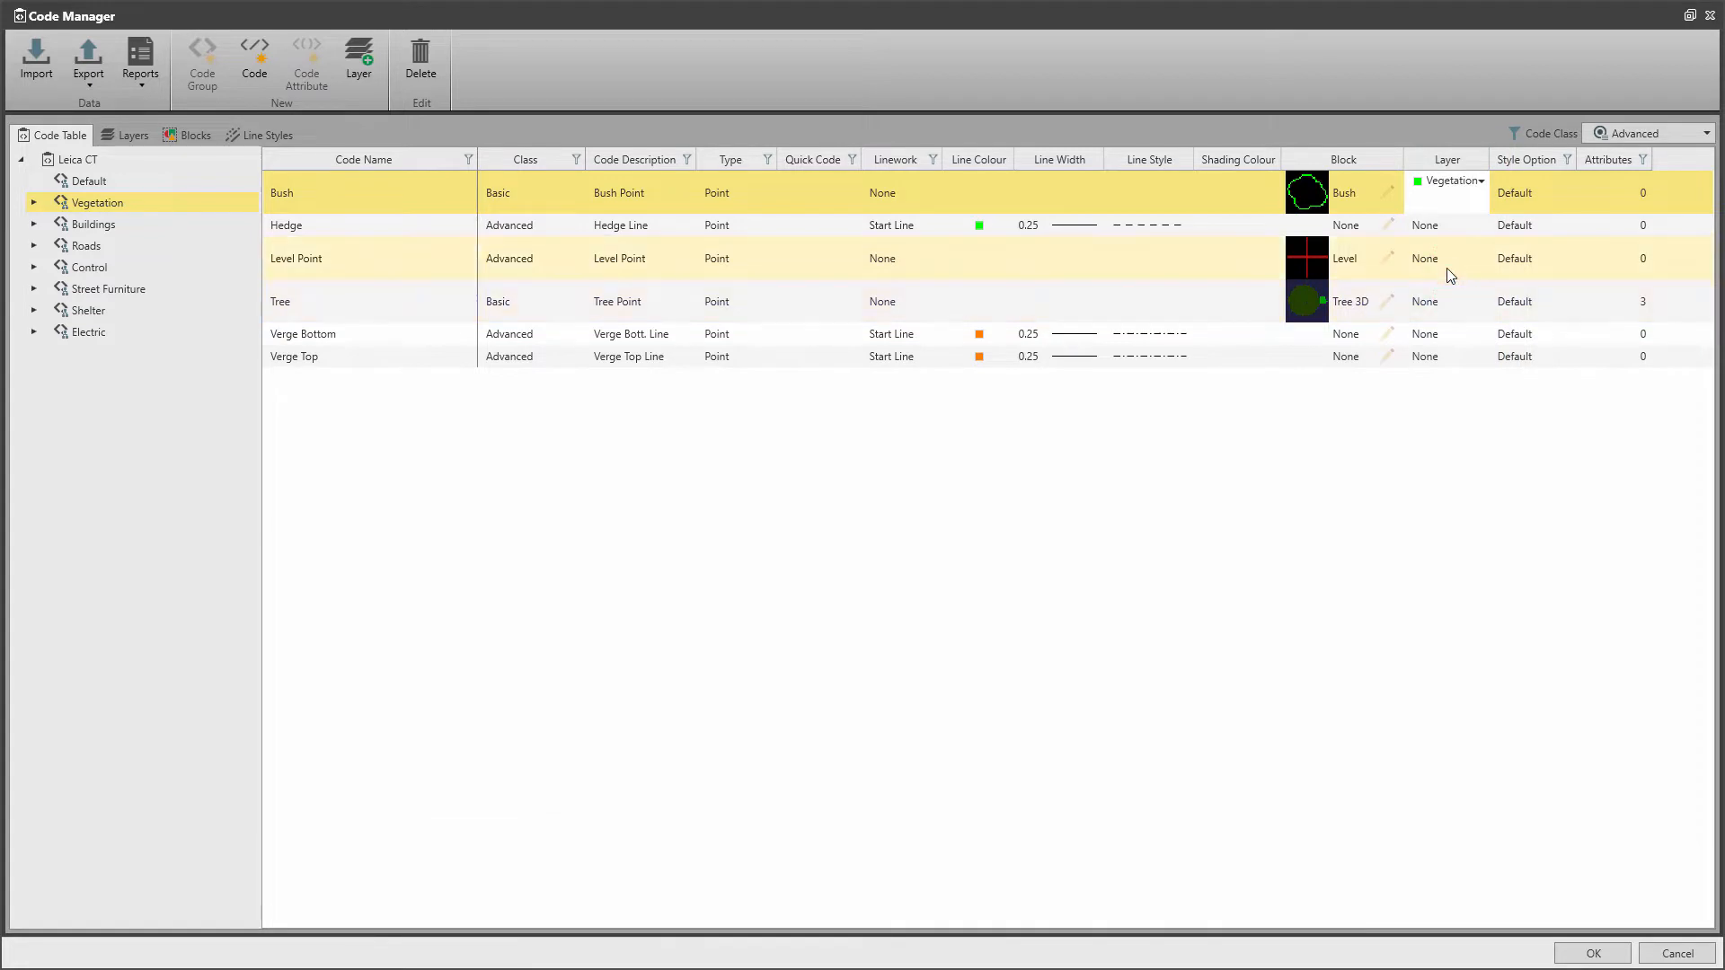
click(1450, 263)
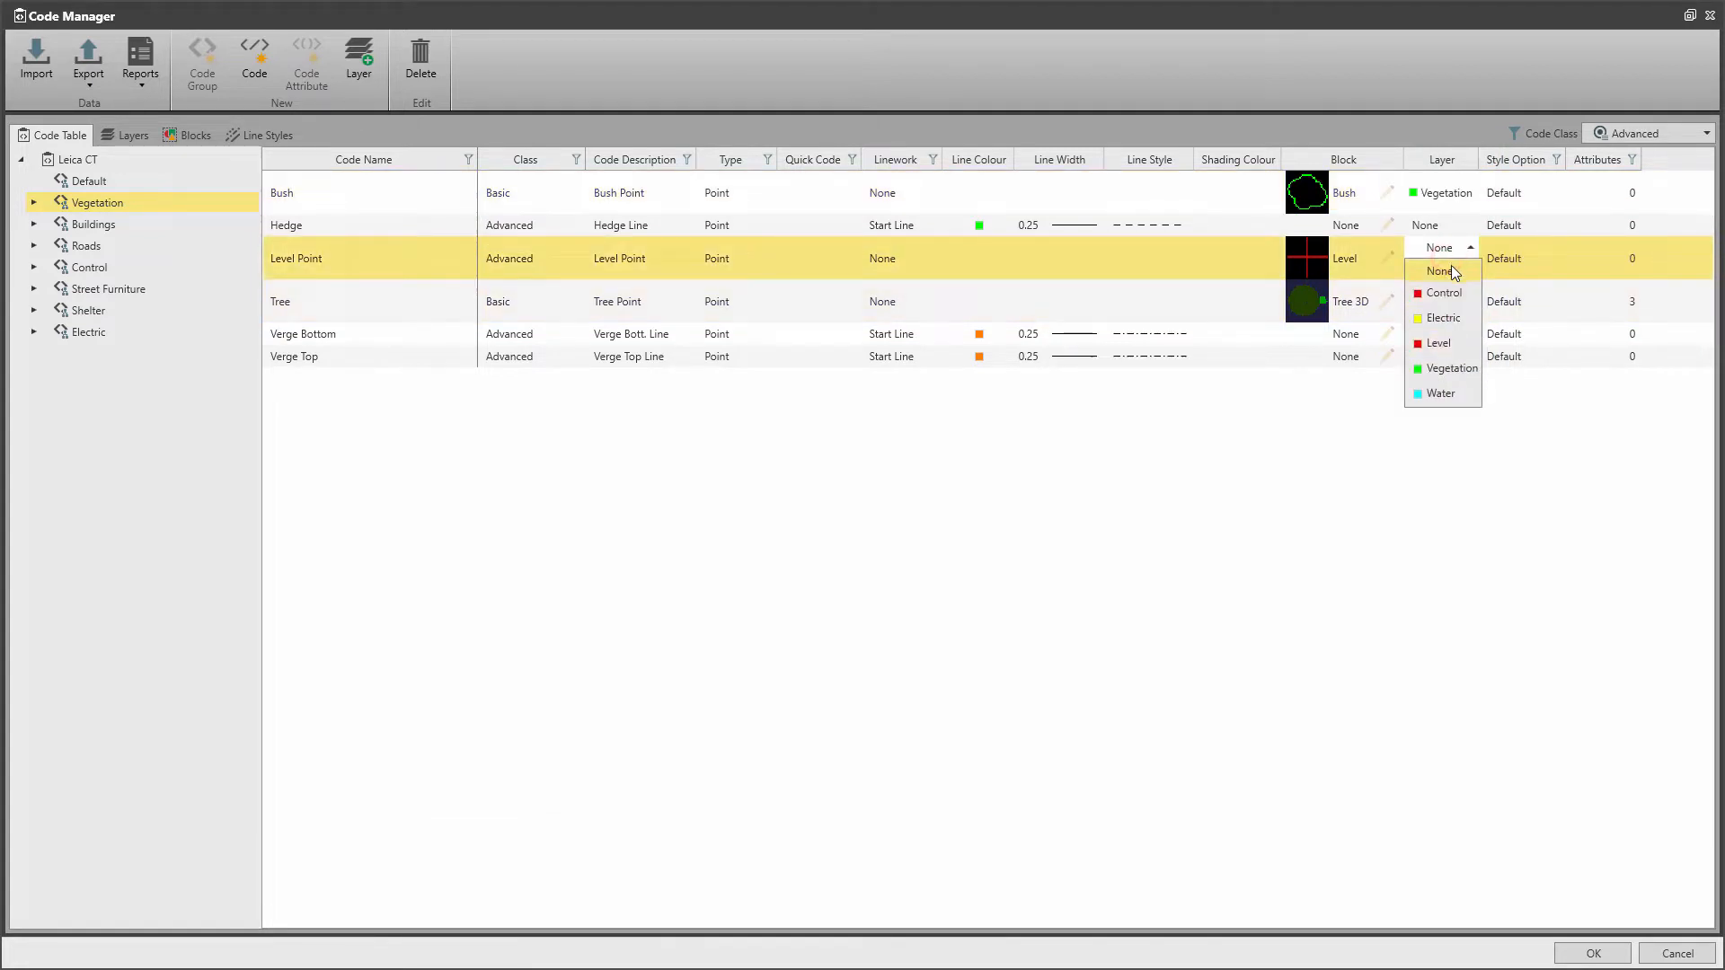
click(1450, 352)
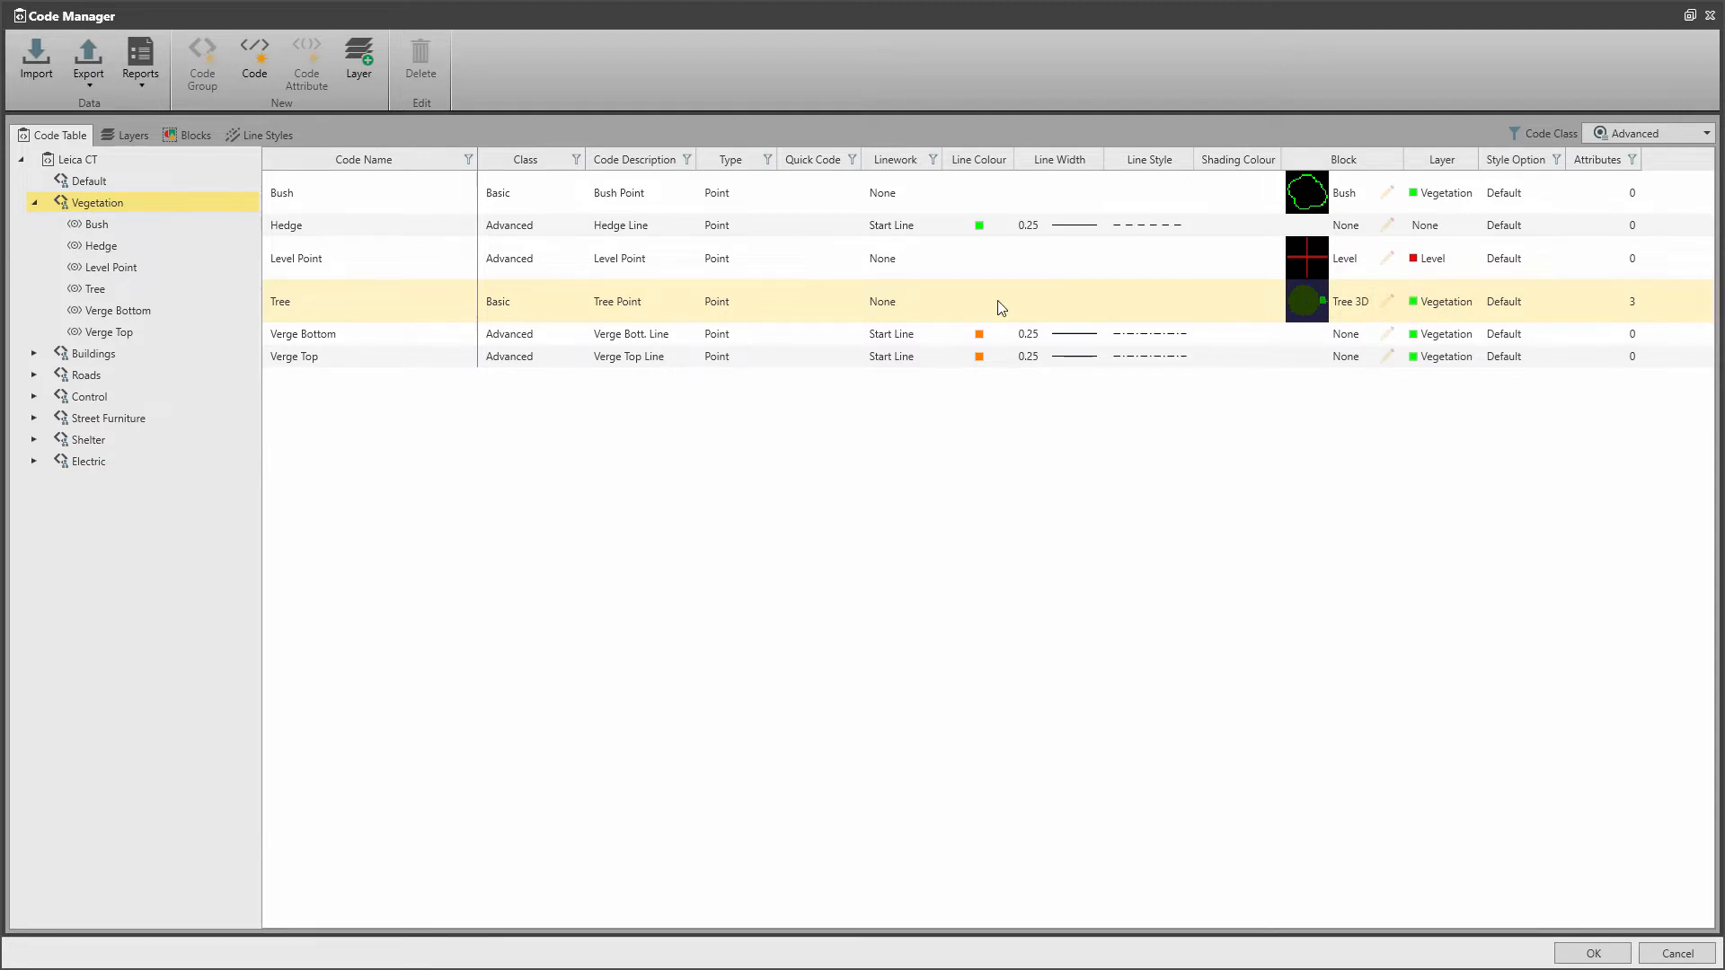
Change the value type of the Tree code's Canopy attribute to Real
click(179, 293)
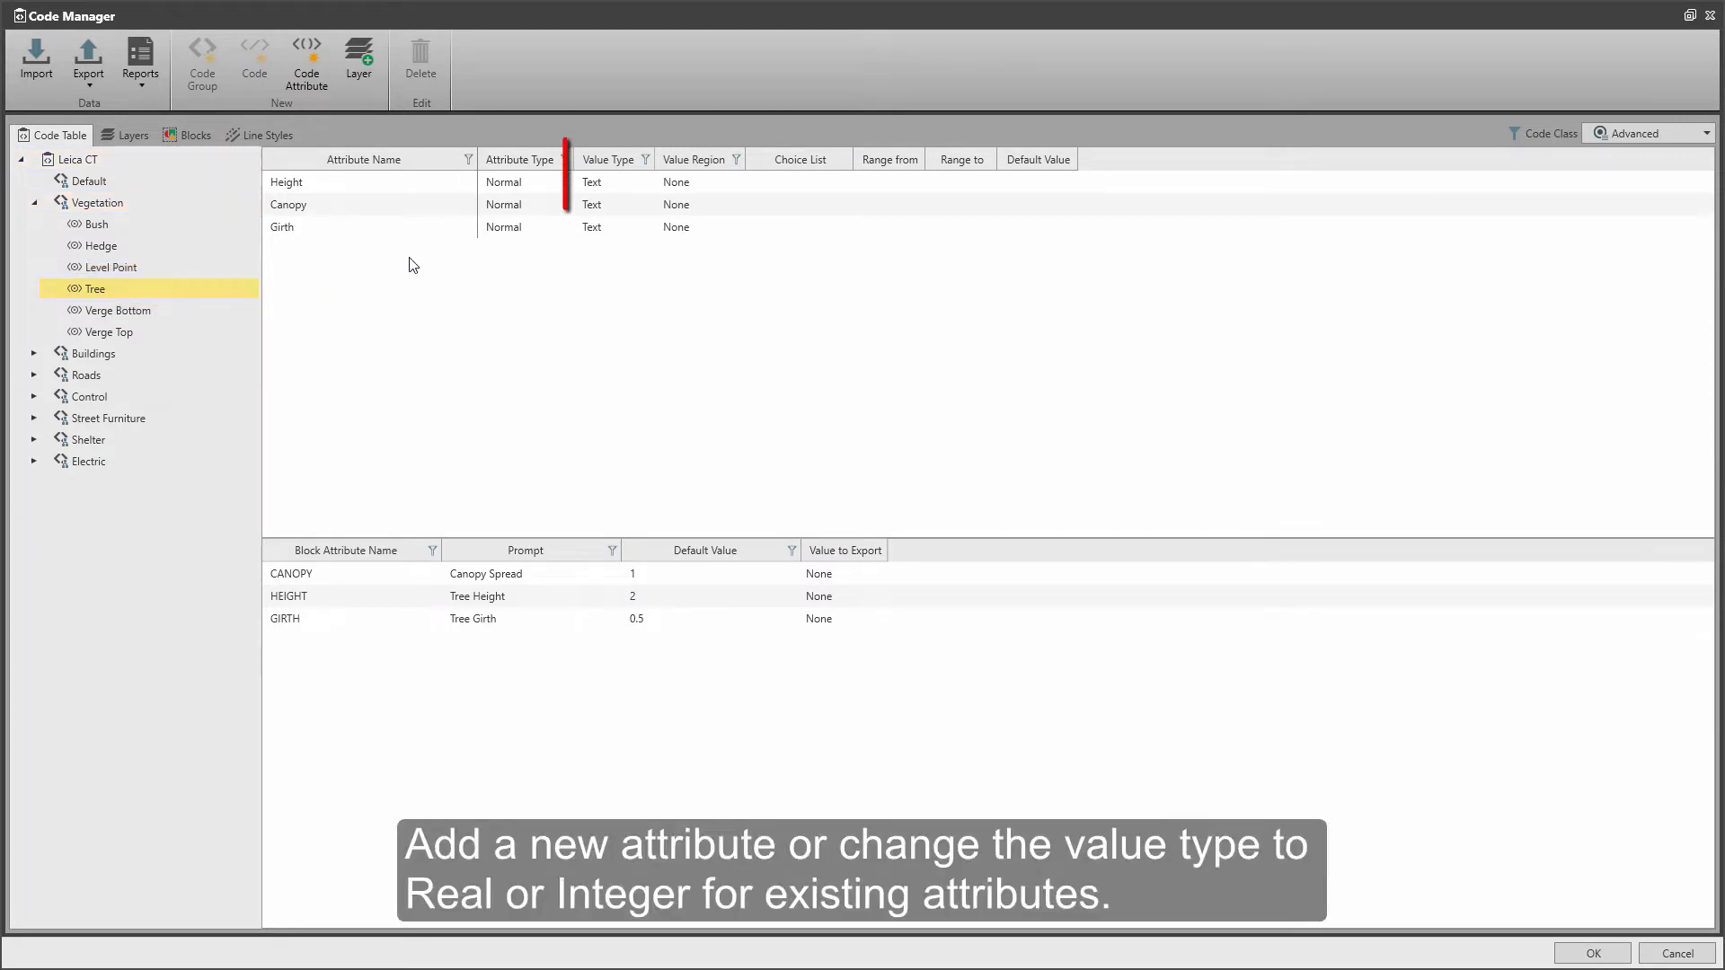
click(625, 206)
click(632, 205)
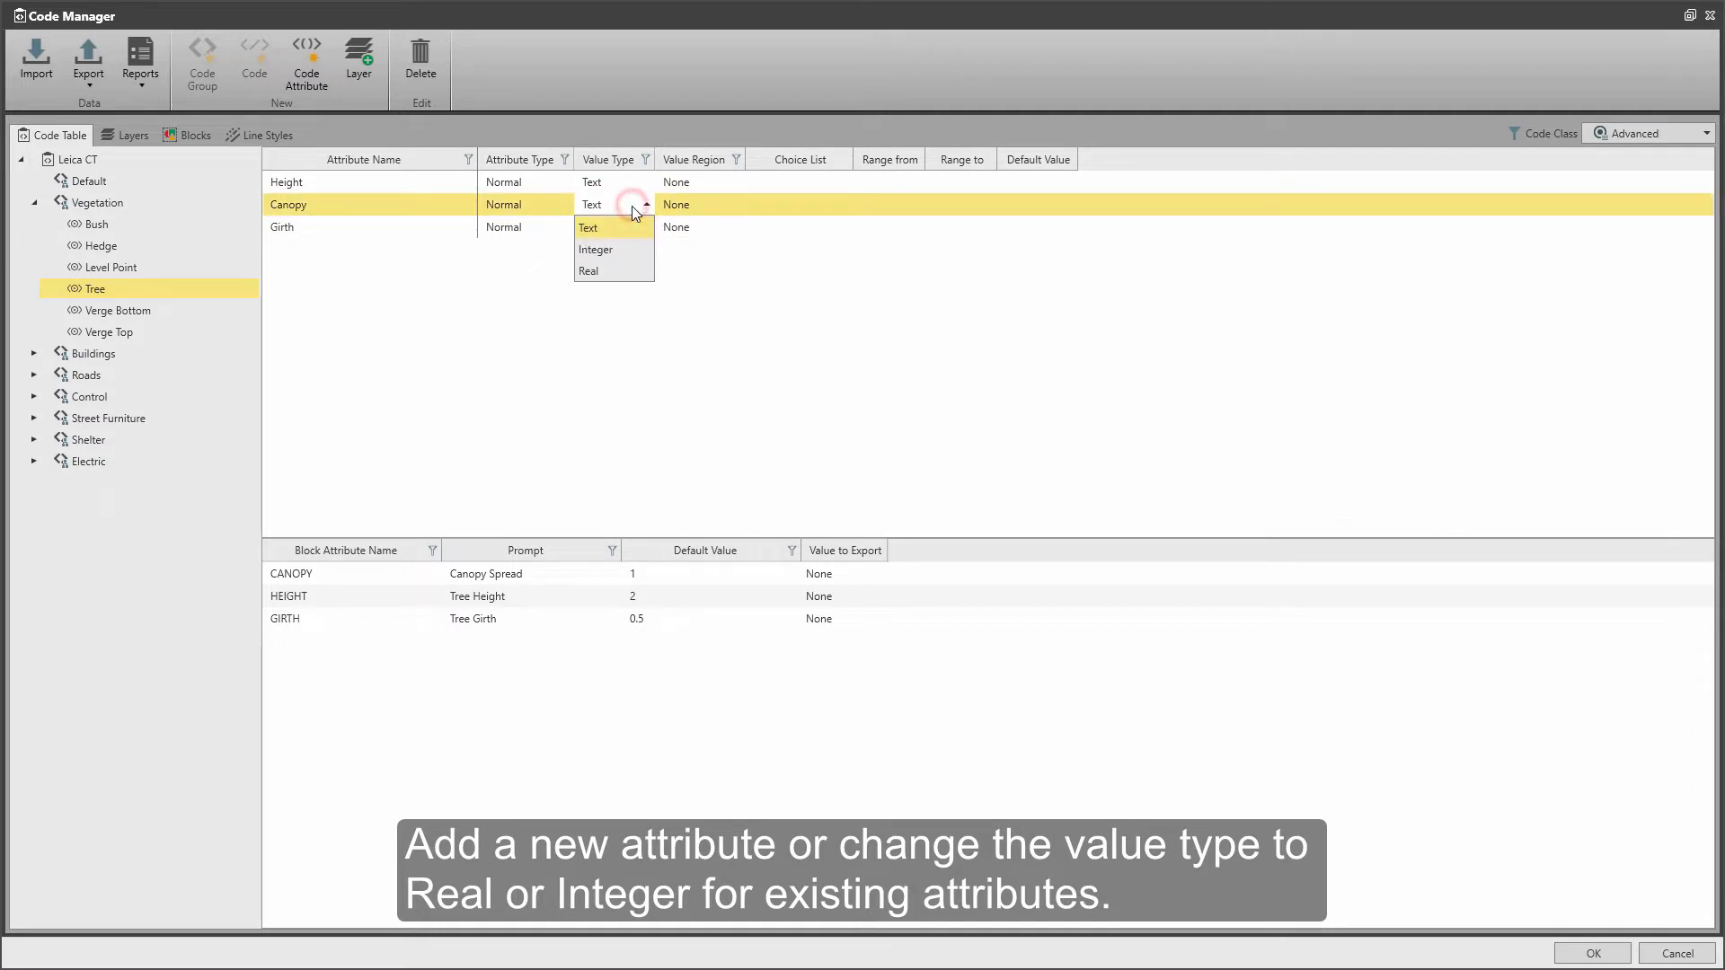
click(629, 271)
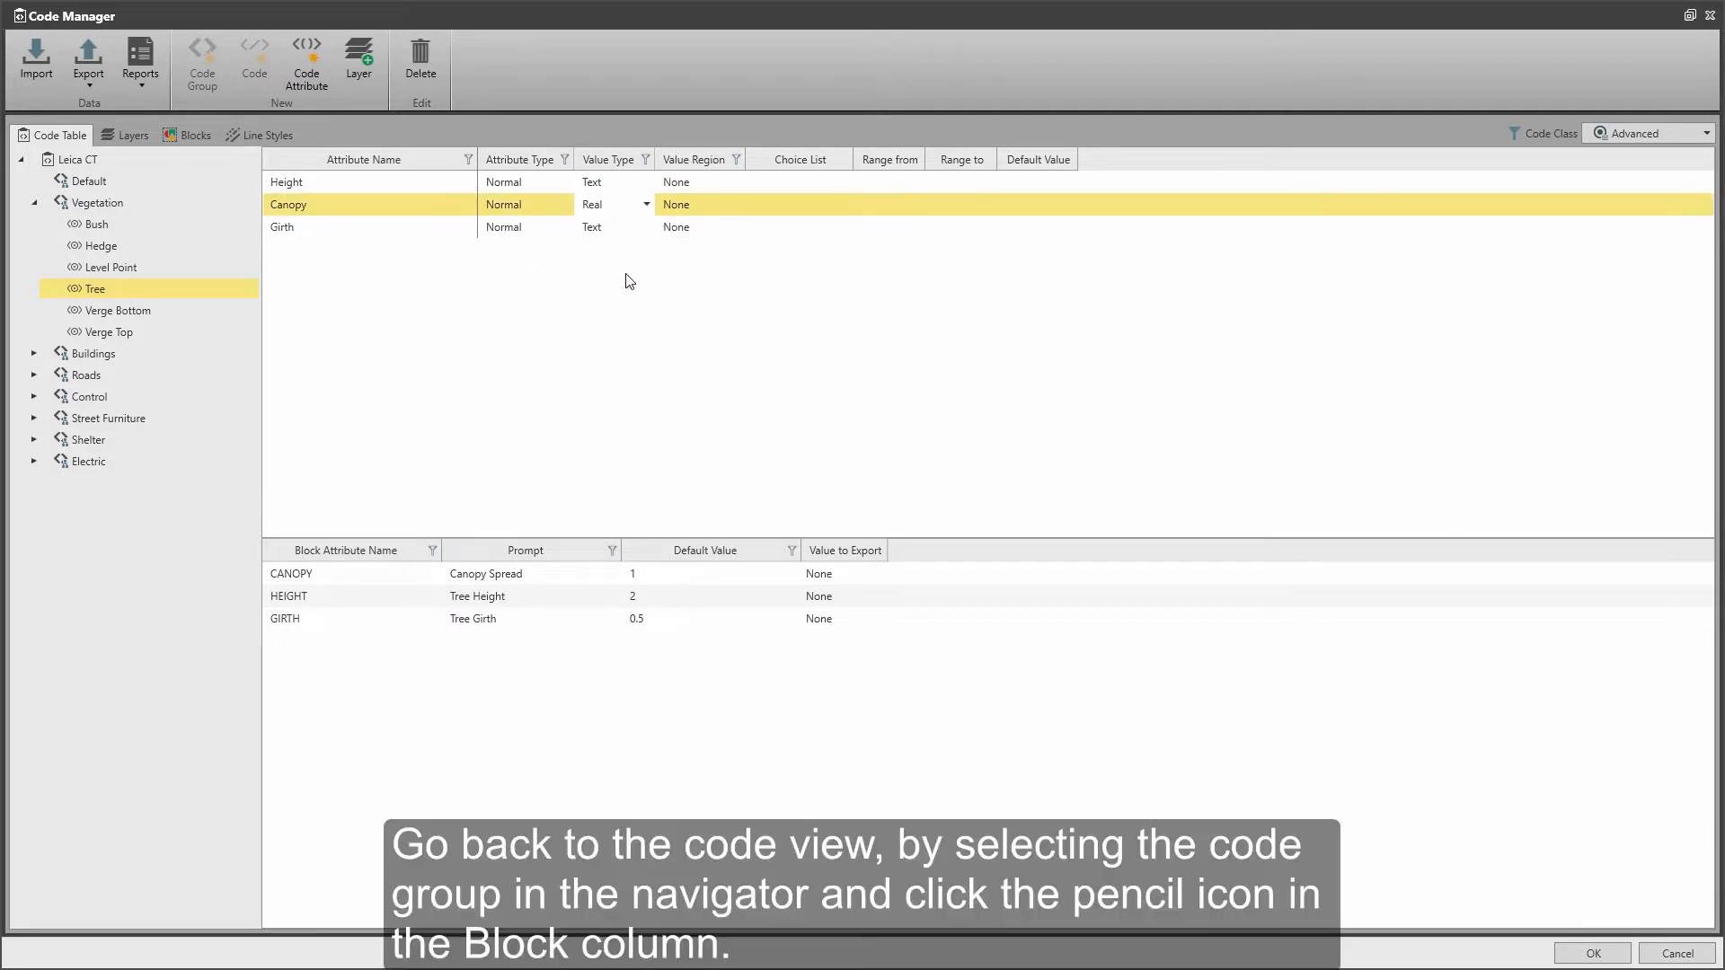
Scale the Tree code's block by the Canopy attribute, using 1 Point Scale and Meter as the unit
click(136, 201)
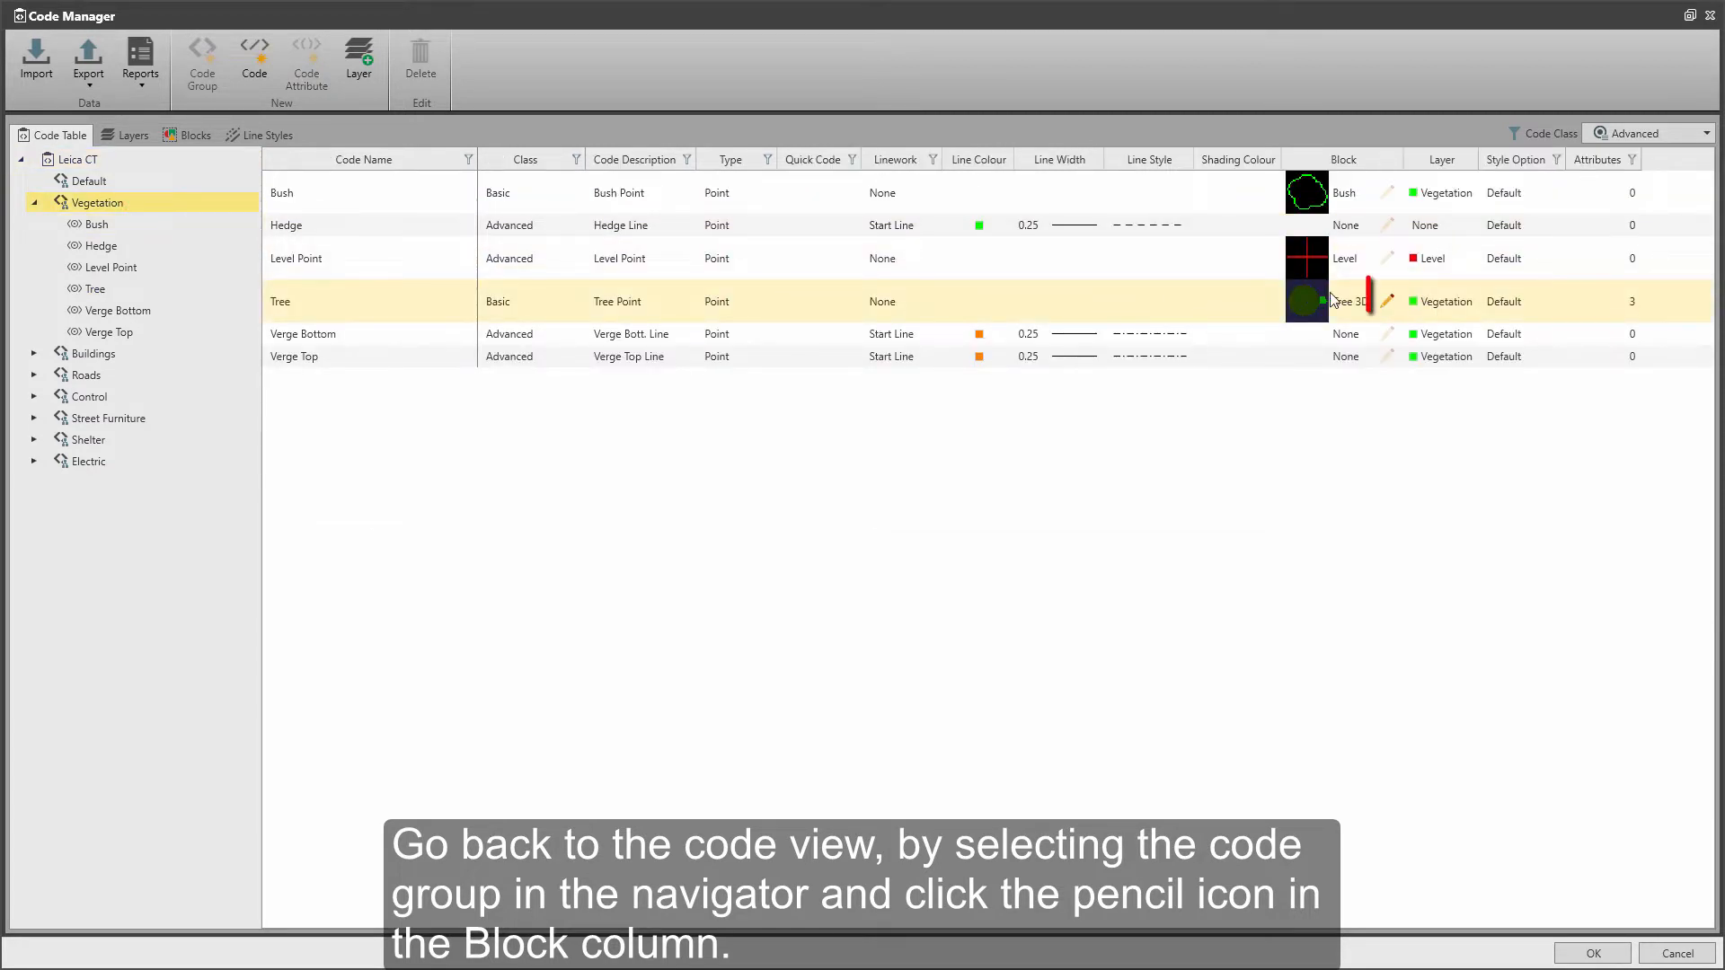
click(1387, 302)
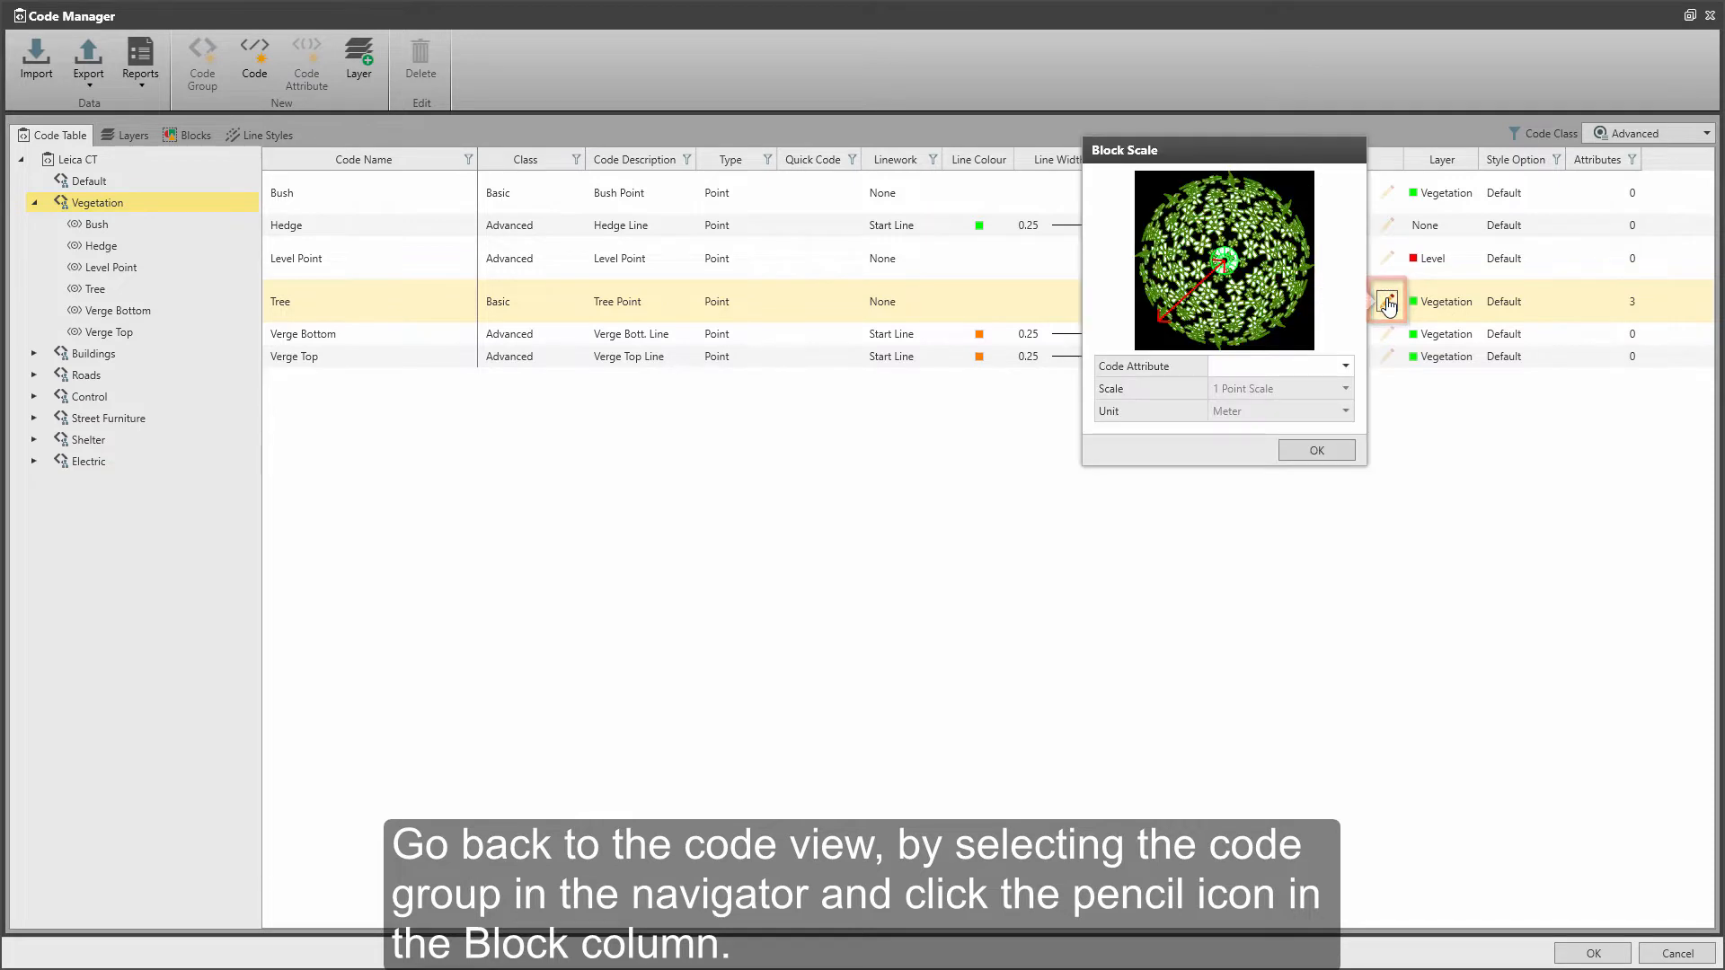
click(1303, 364)
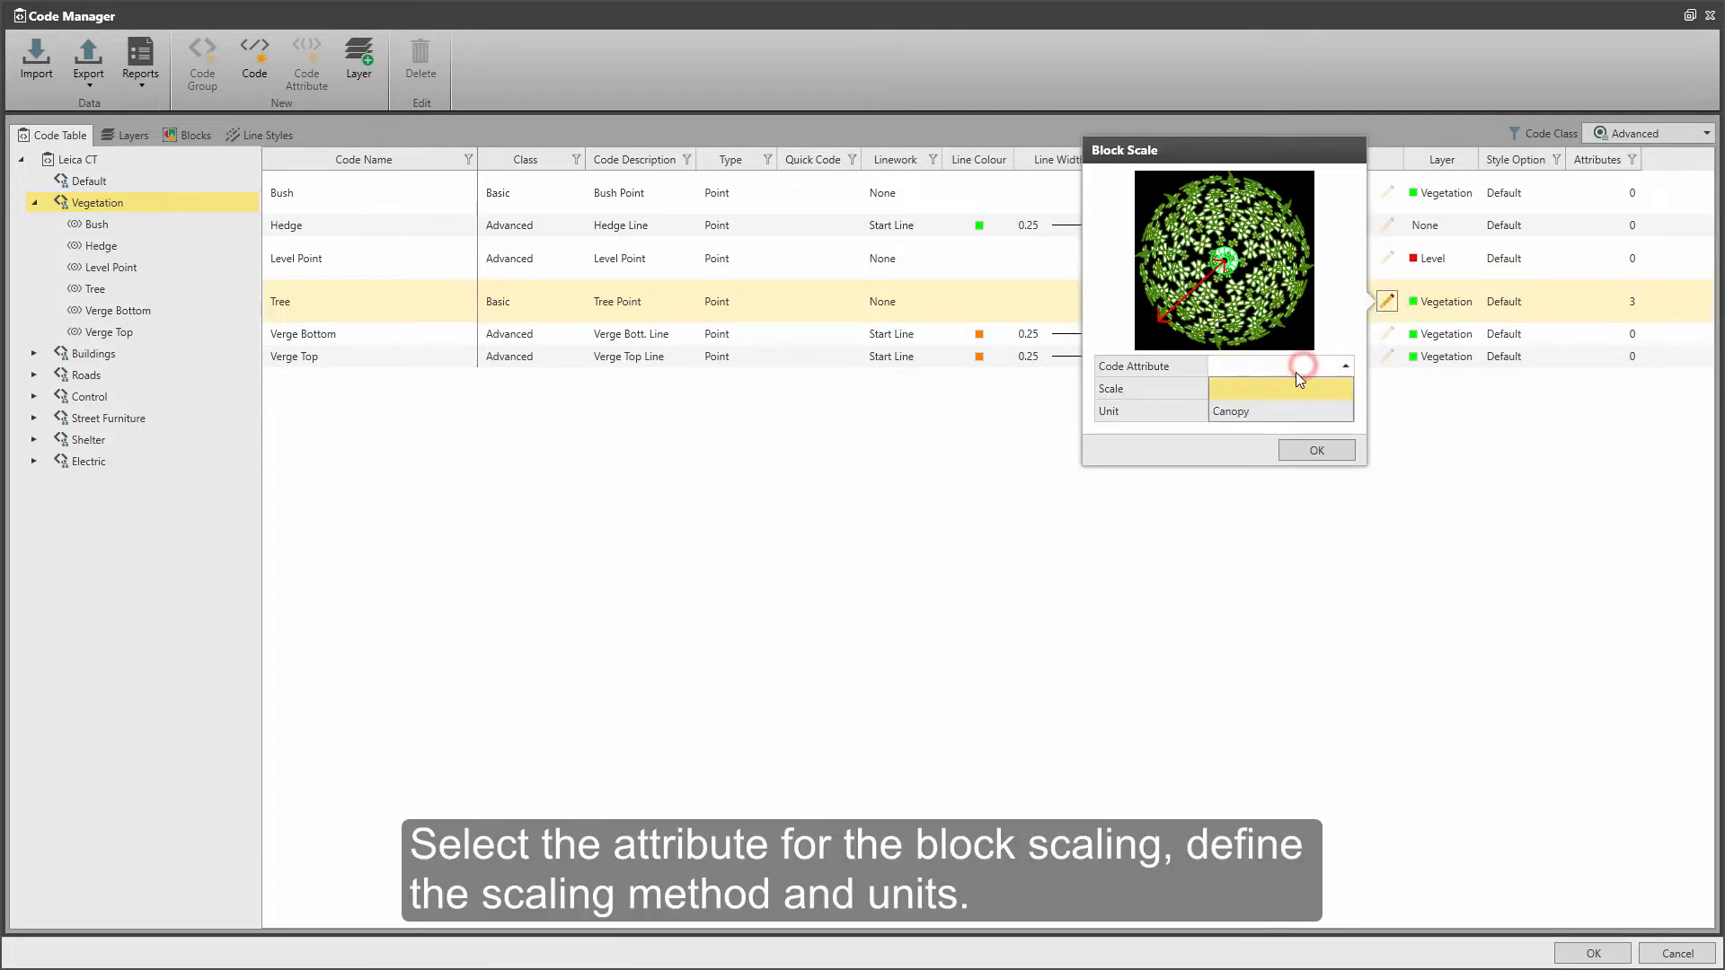
click(1285, 411)
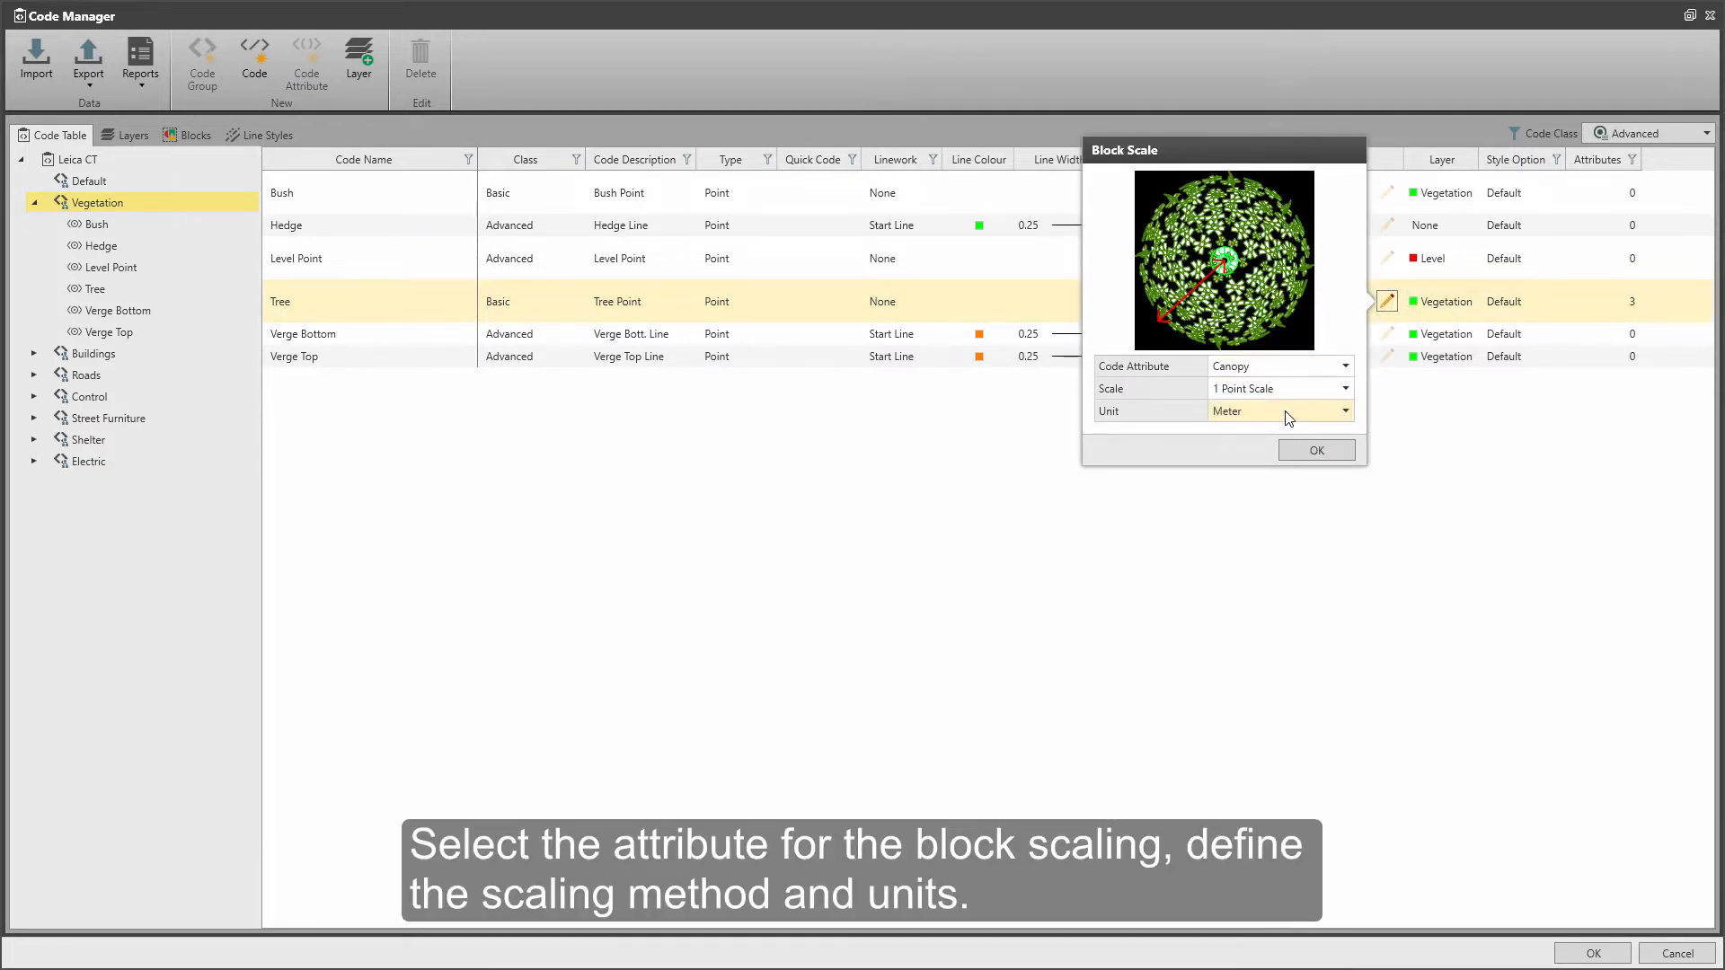
click(1286, 390)
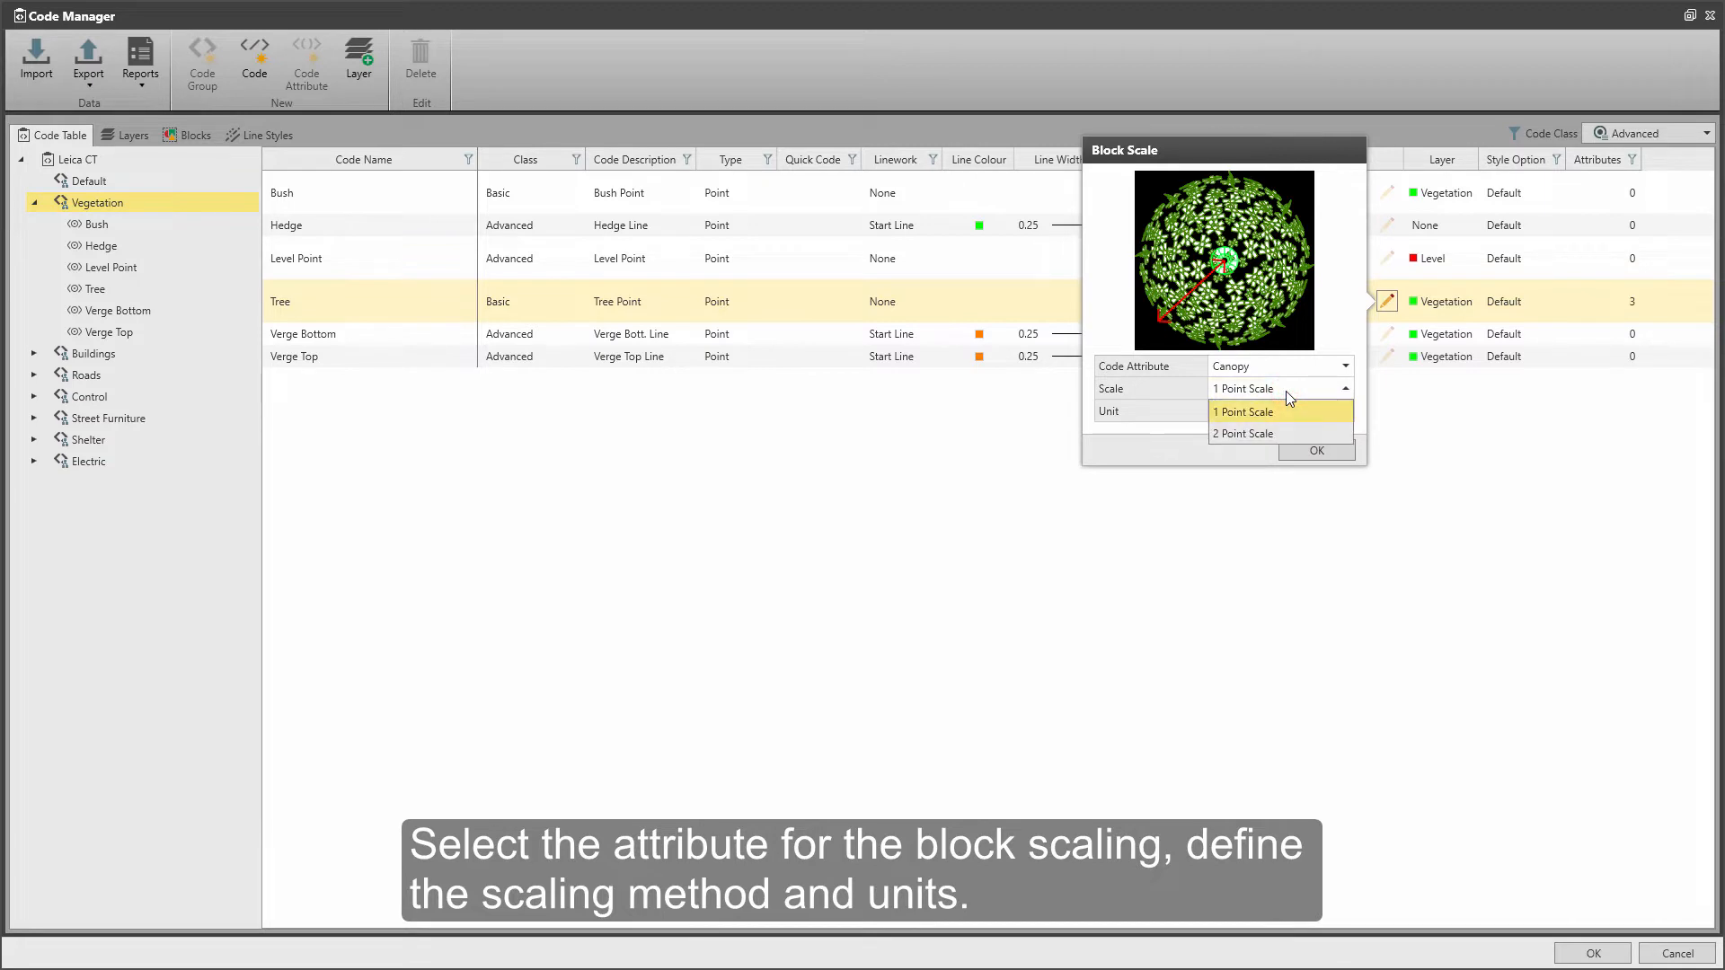
click(1285, 412)
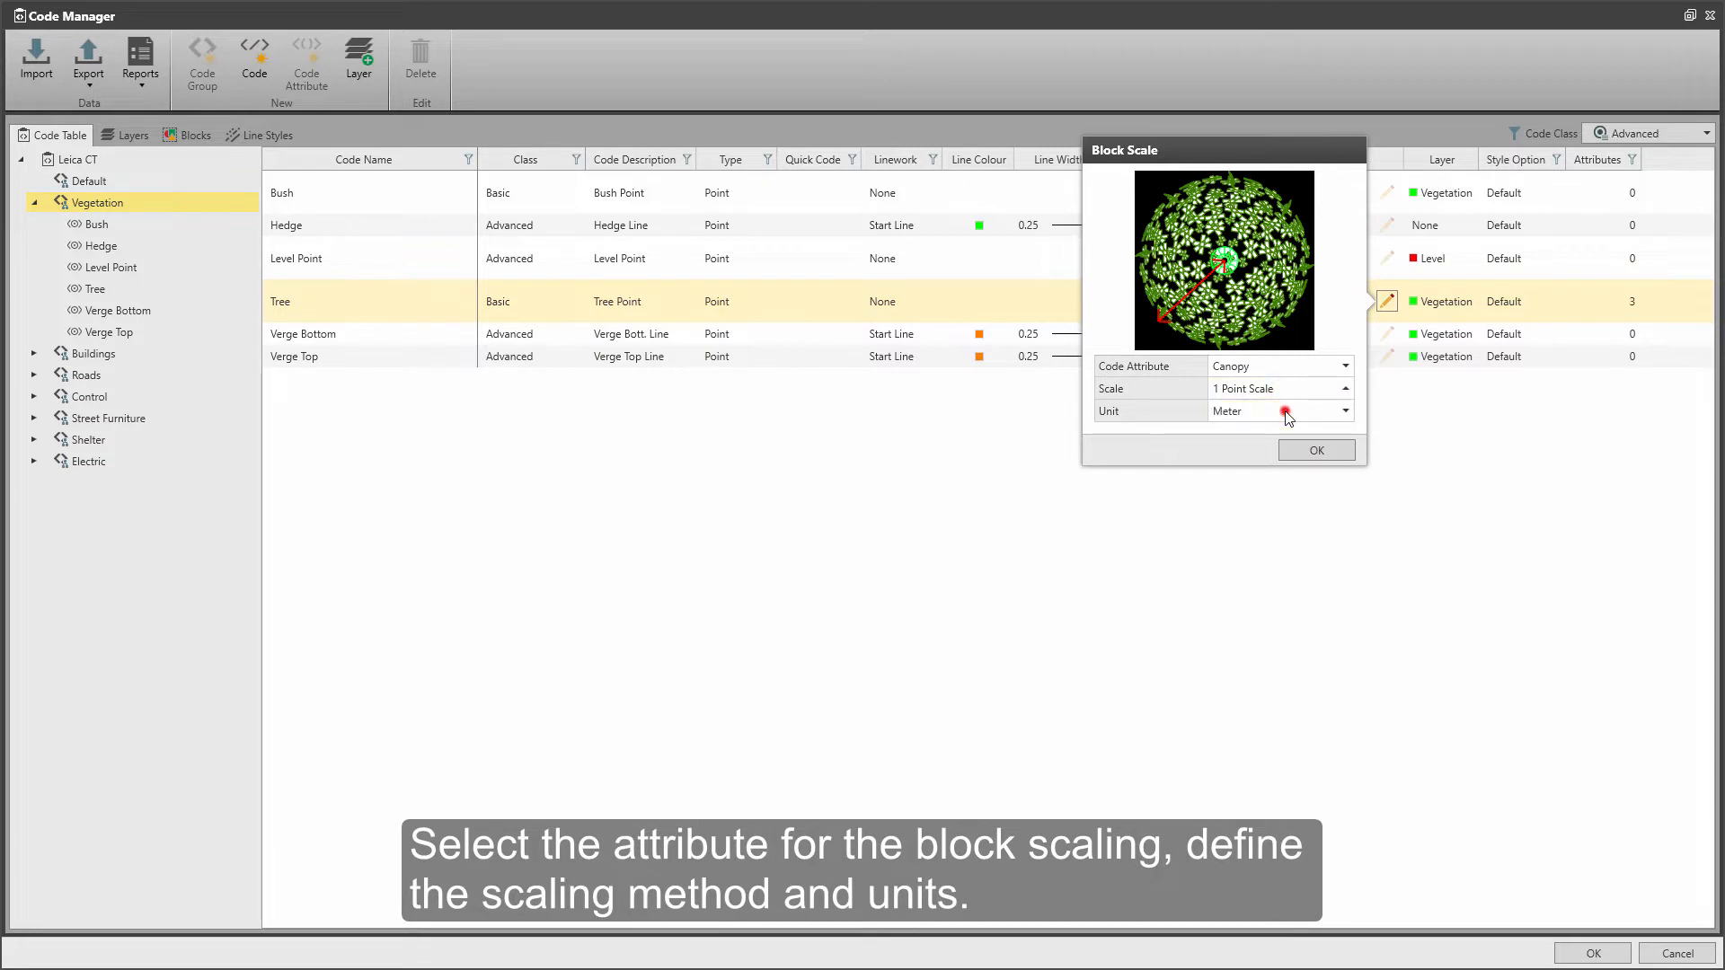
click(1315, 452)
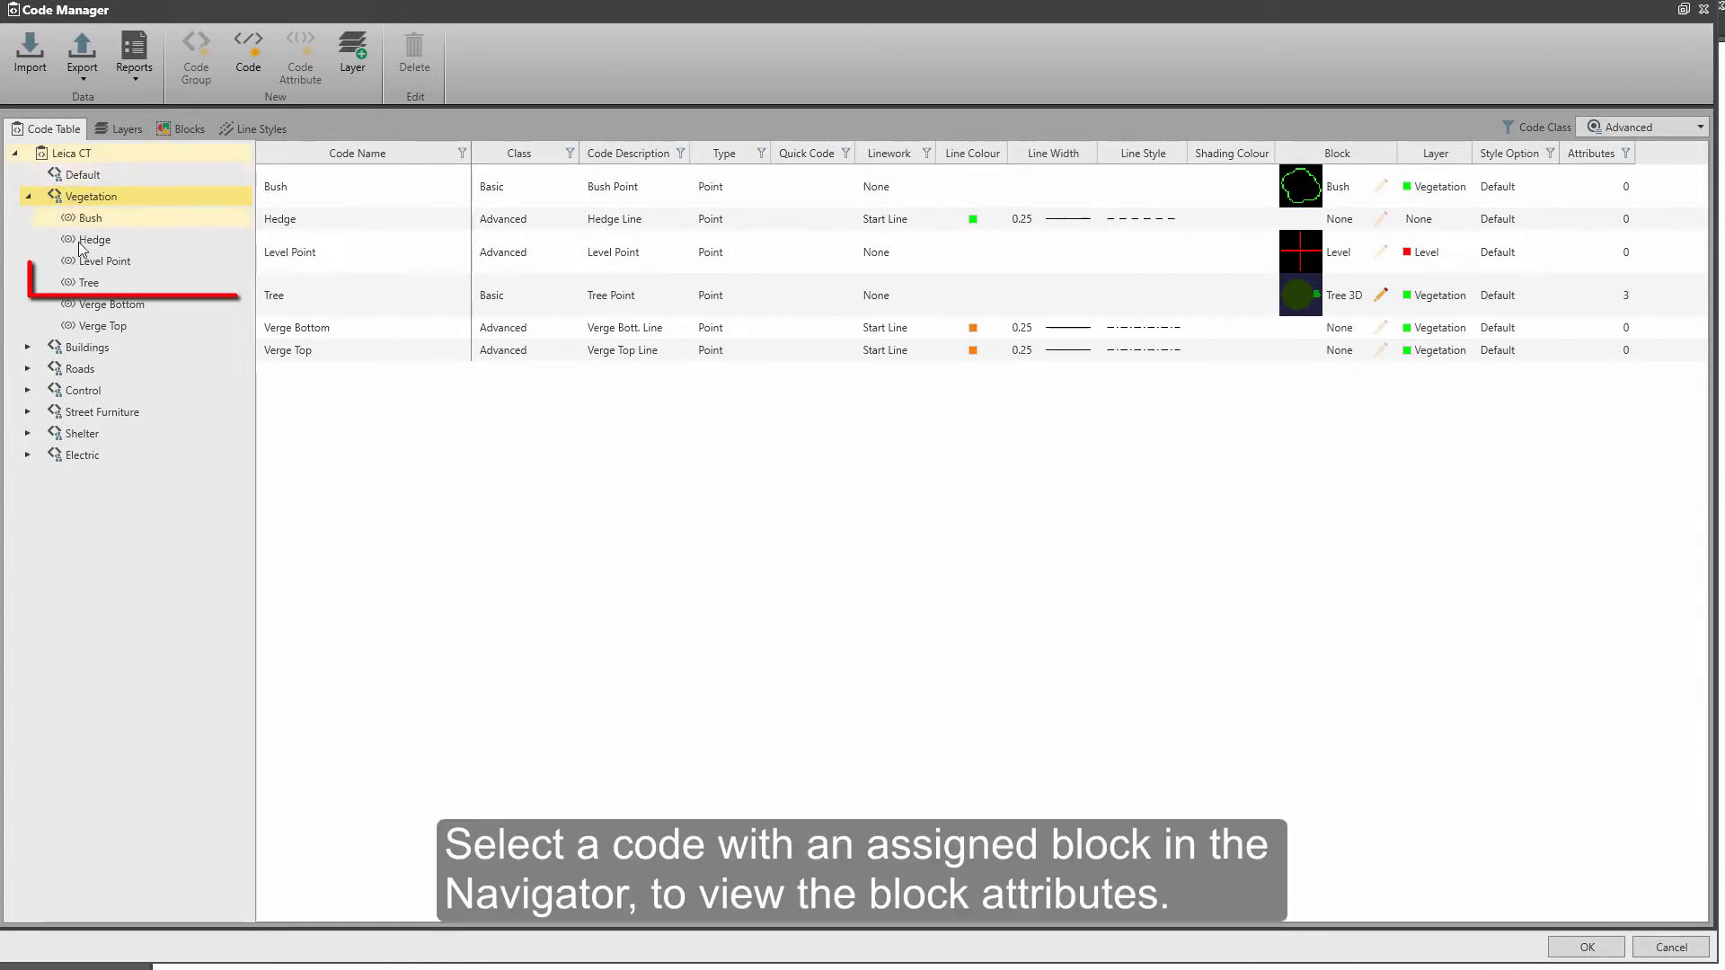
For the Tree code, match the value to export of block attributes CANOPY, HEIGHT and GIRTH to their corresponding code attributes
click(96, 282)
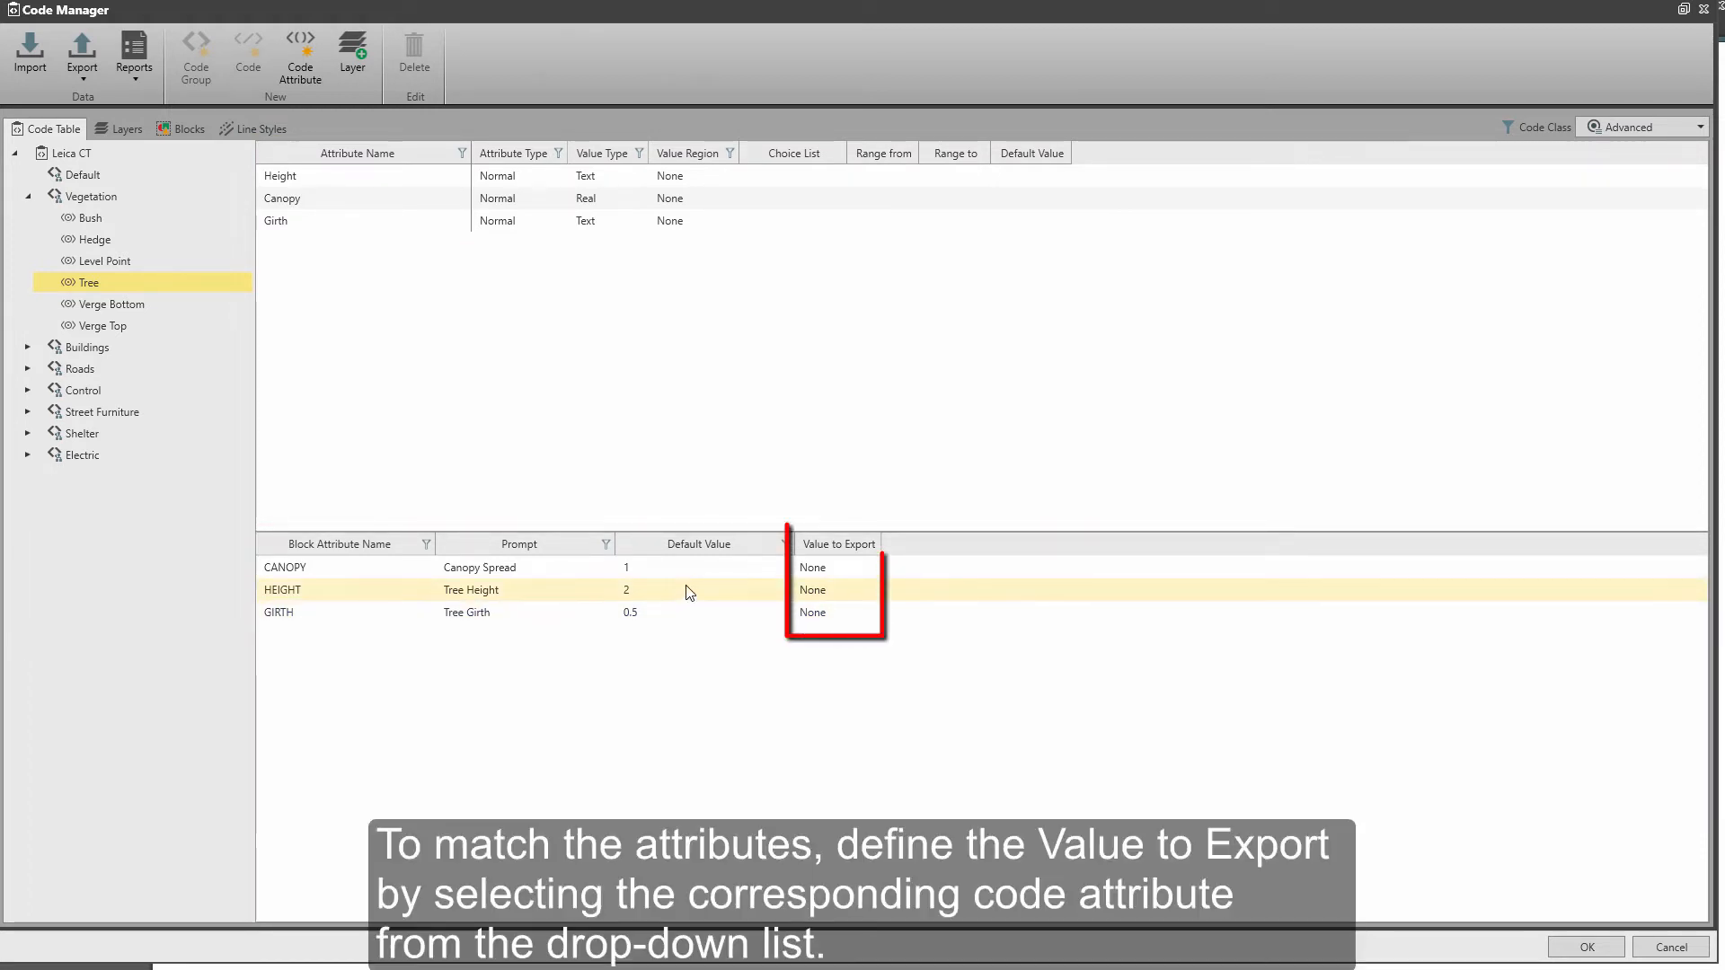
click(794, 569)
click(822, 567)
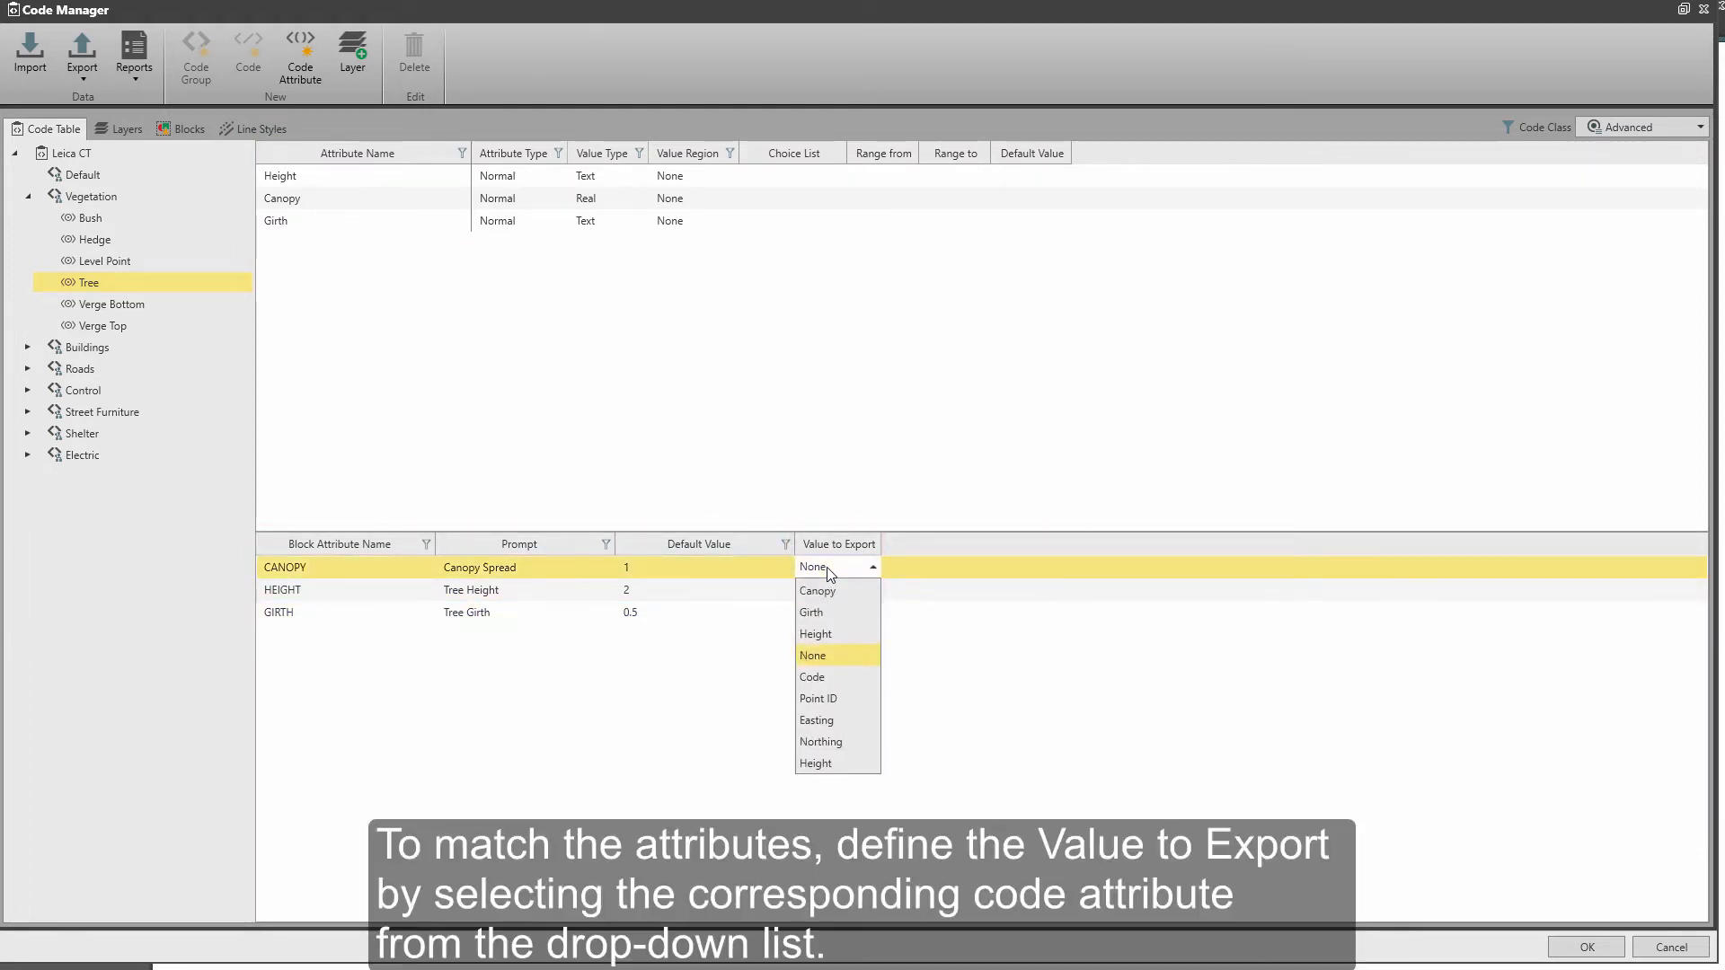
click(829, 590)
click(828, 593)
click(831, 591)
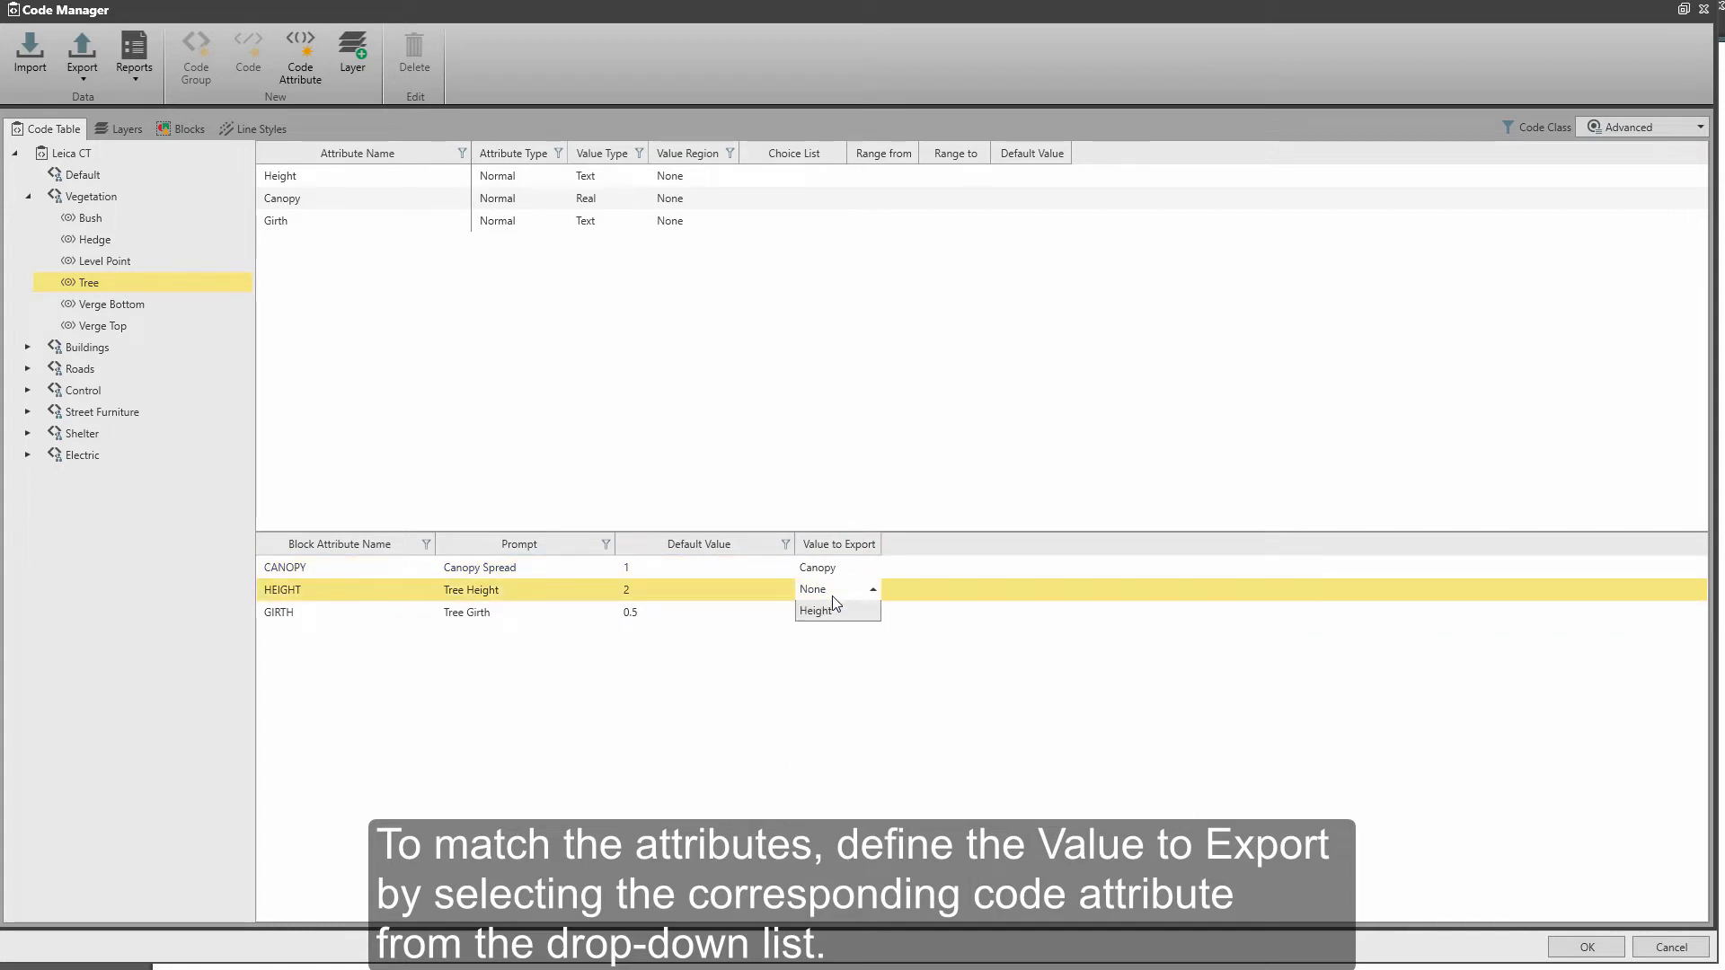
click(835, 654)
click(836, 618)
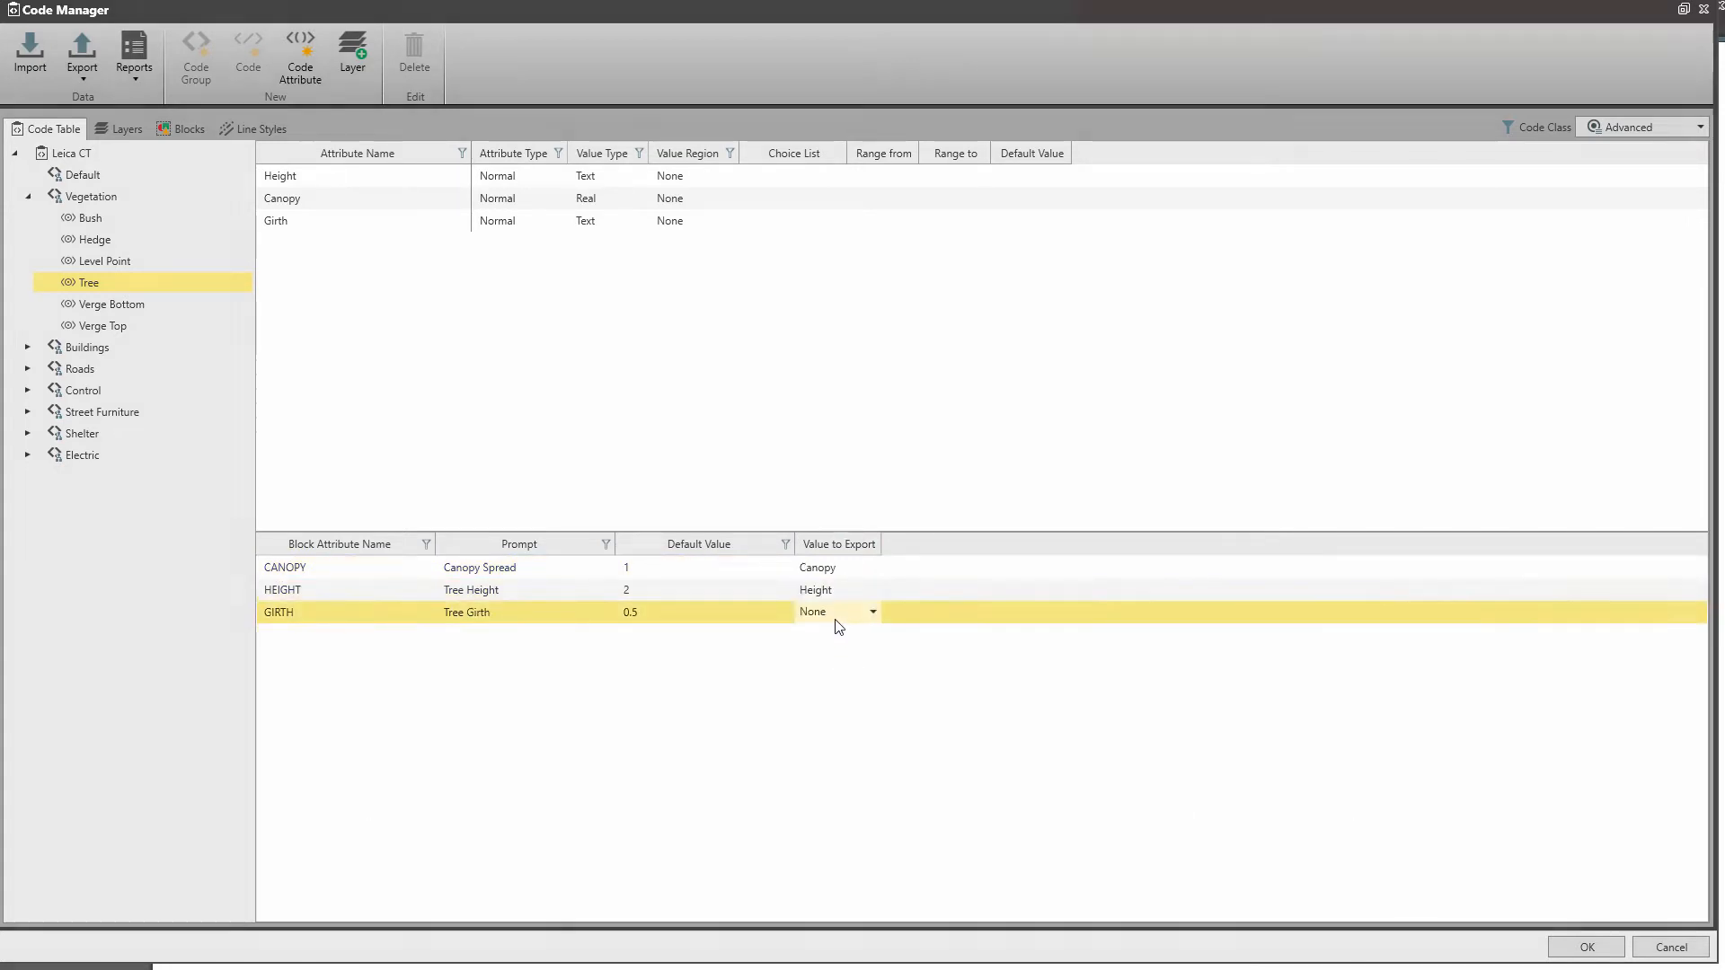
click(840, 624)
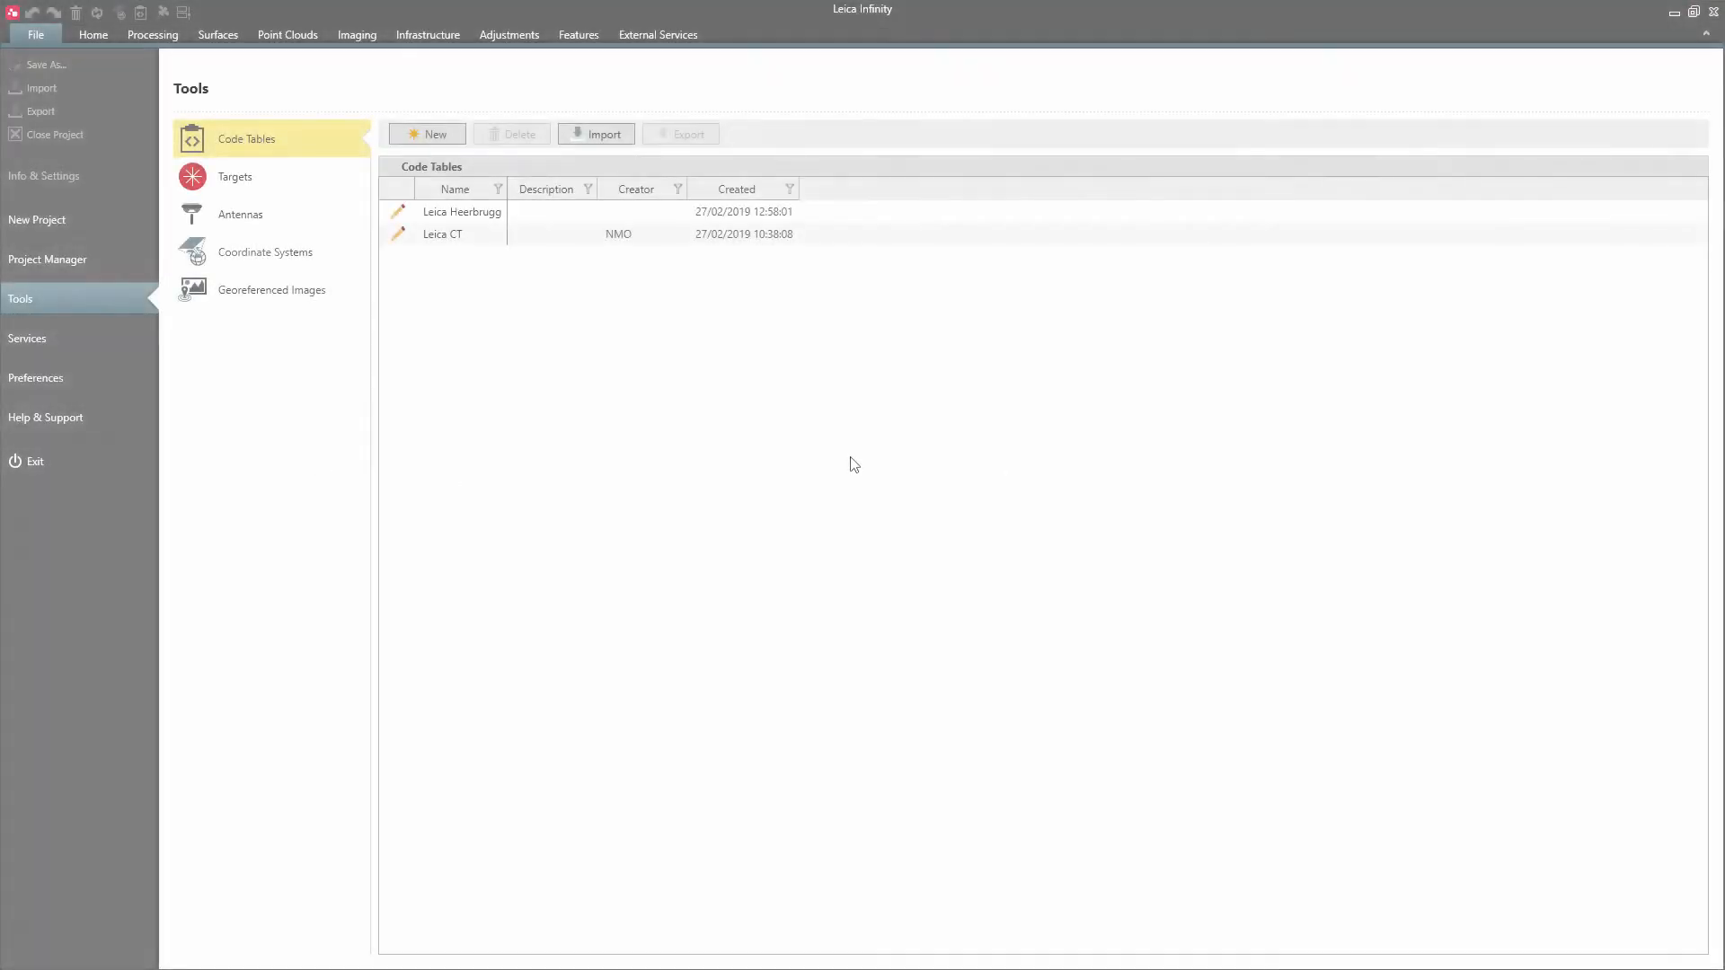
Create a new project named Leica Heerbrugg with Leica CT as its code table
click(90, 224)
click(474, 191)
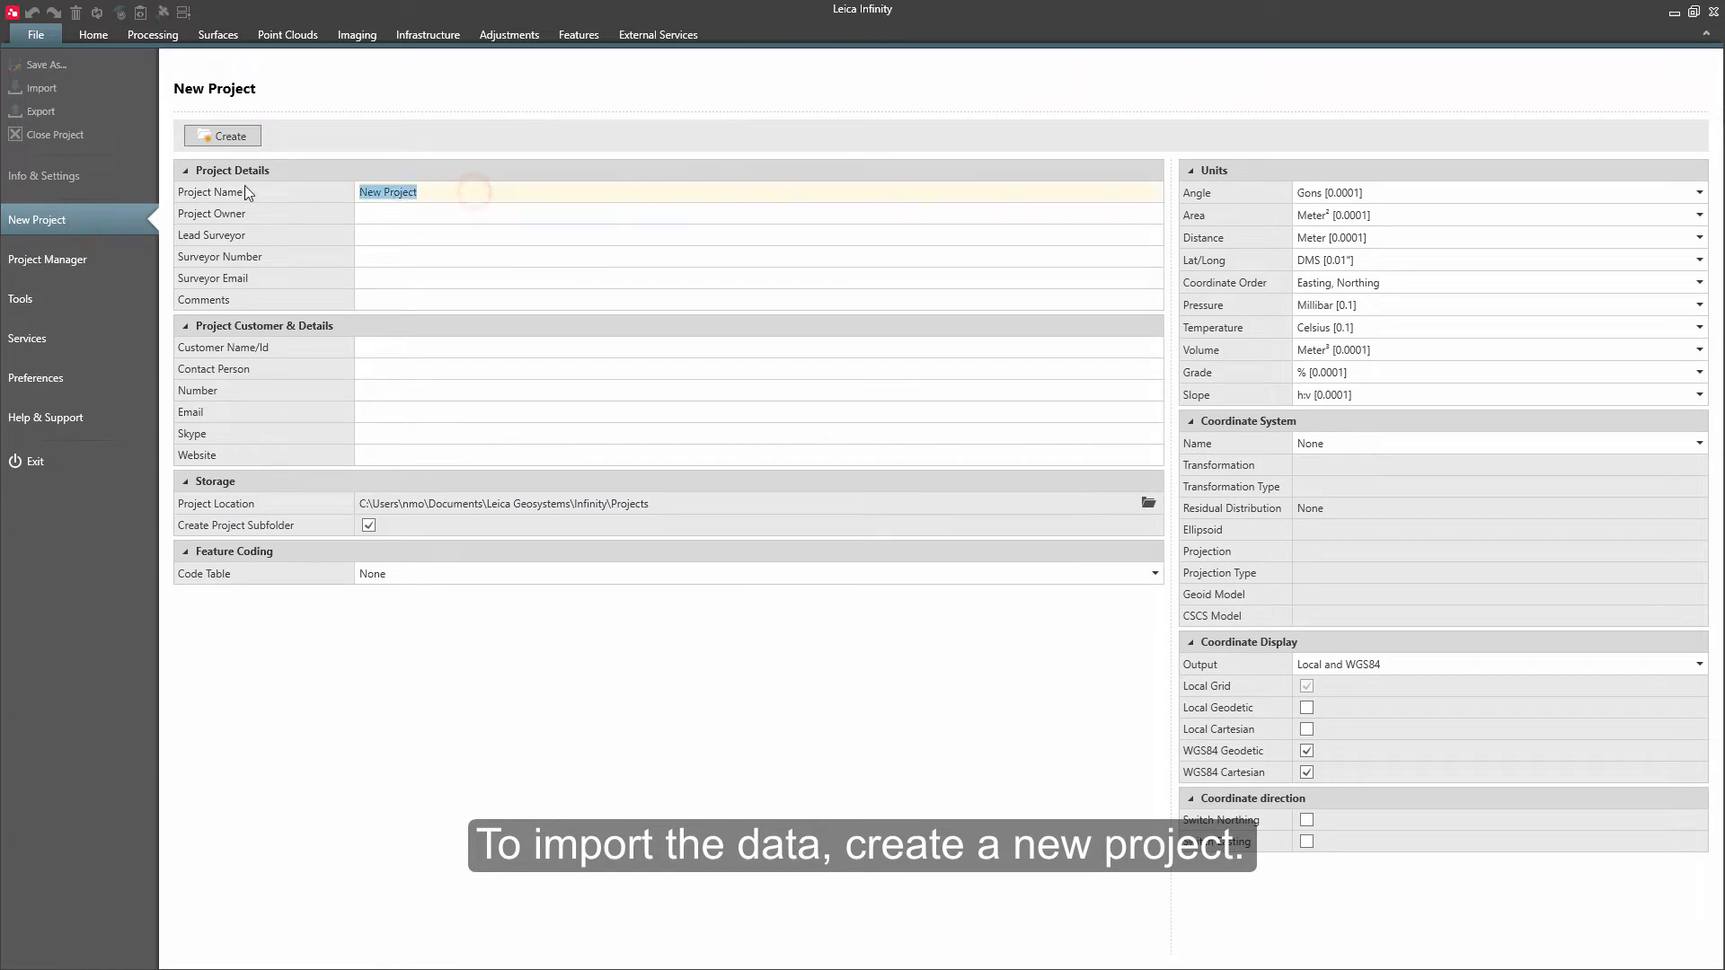
text(Leica Heerbrugg)
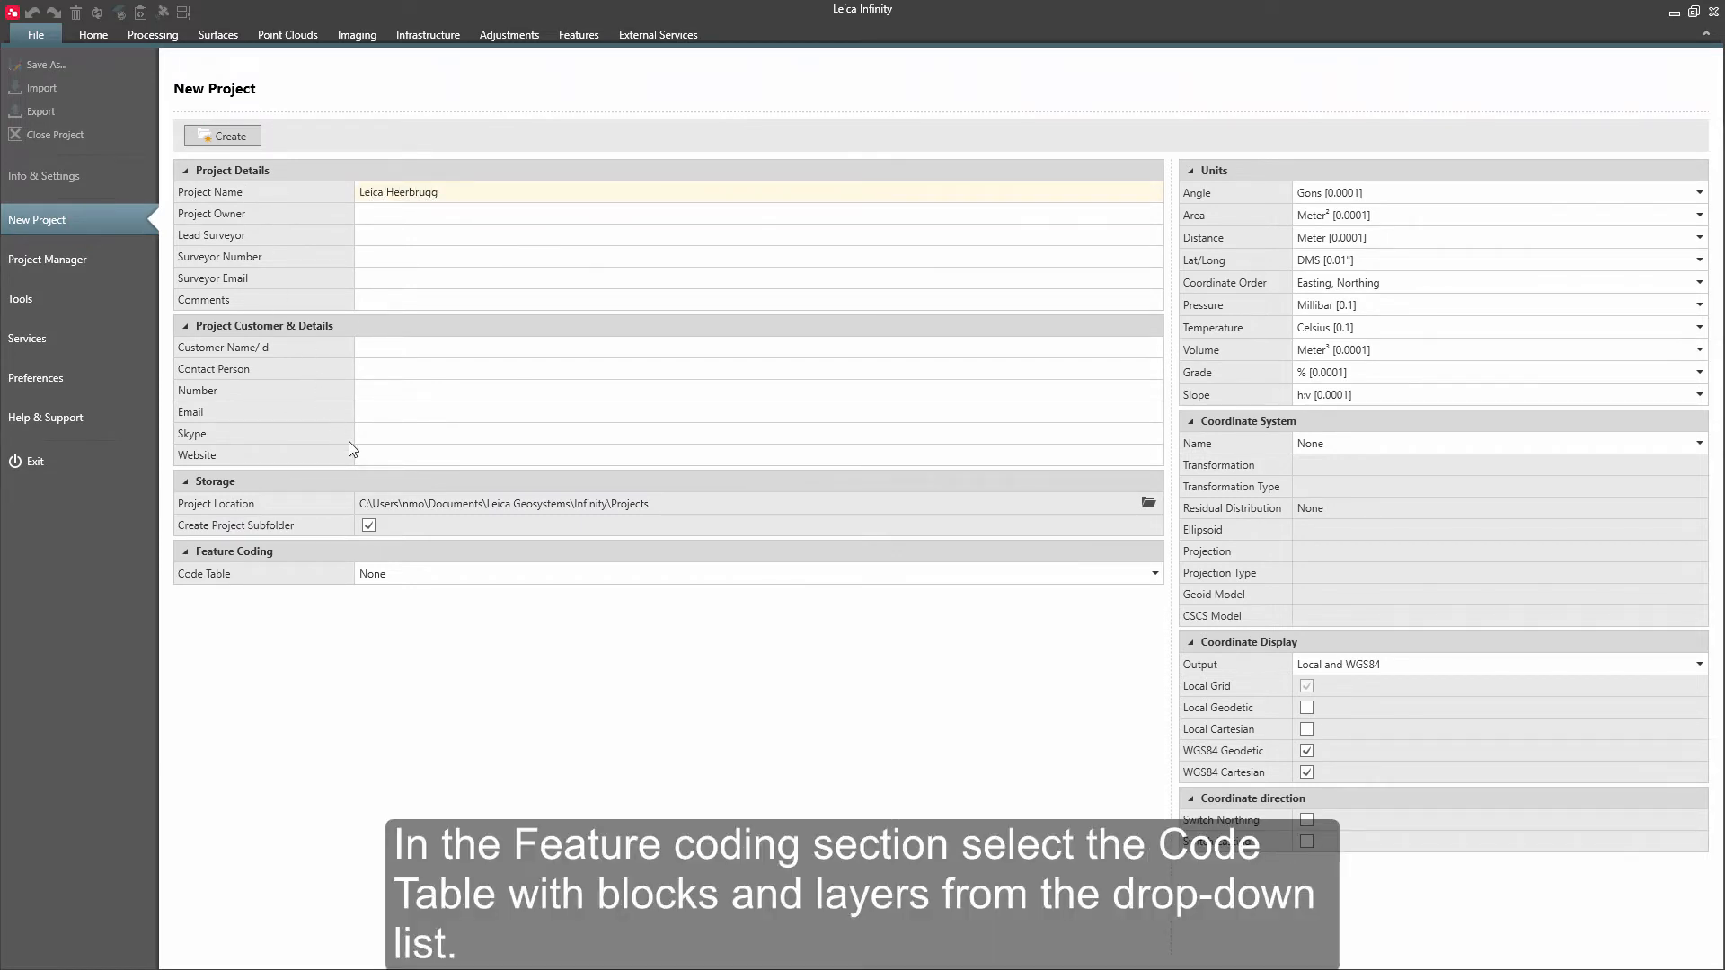
click(399, 575)
click(396, 636)
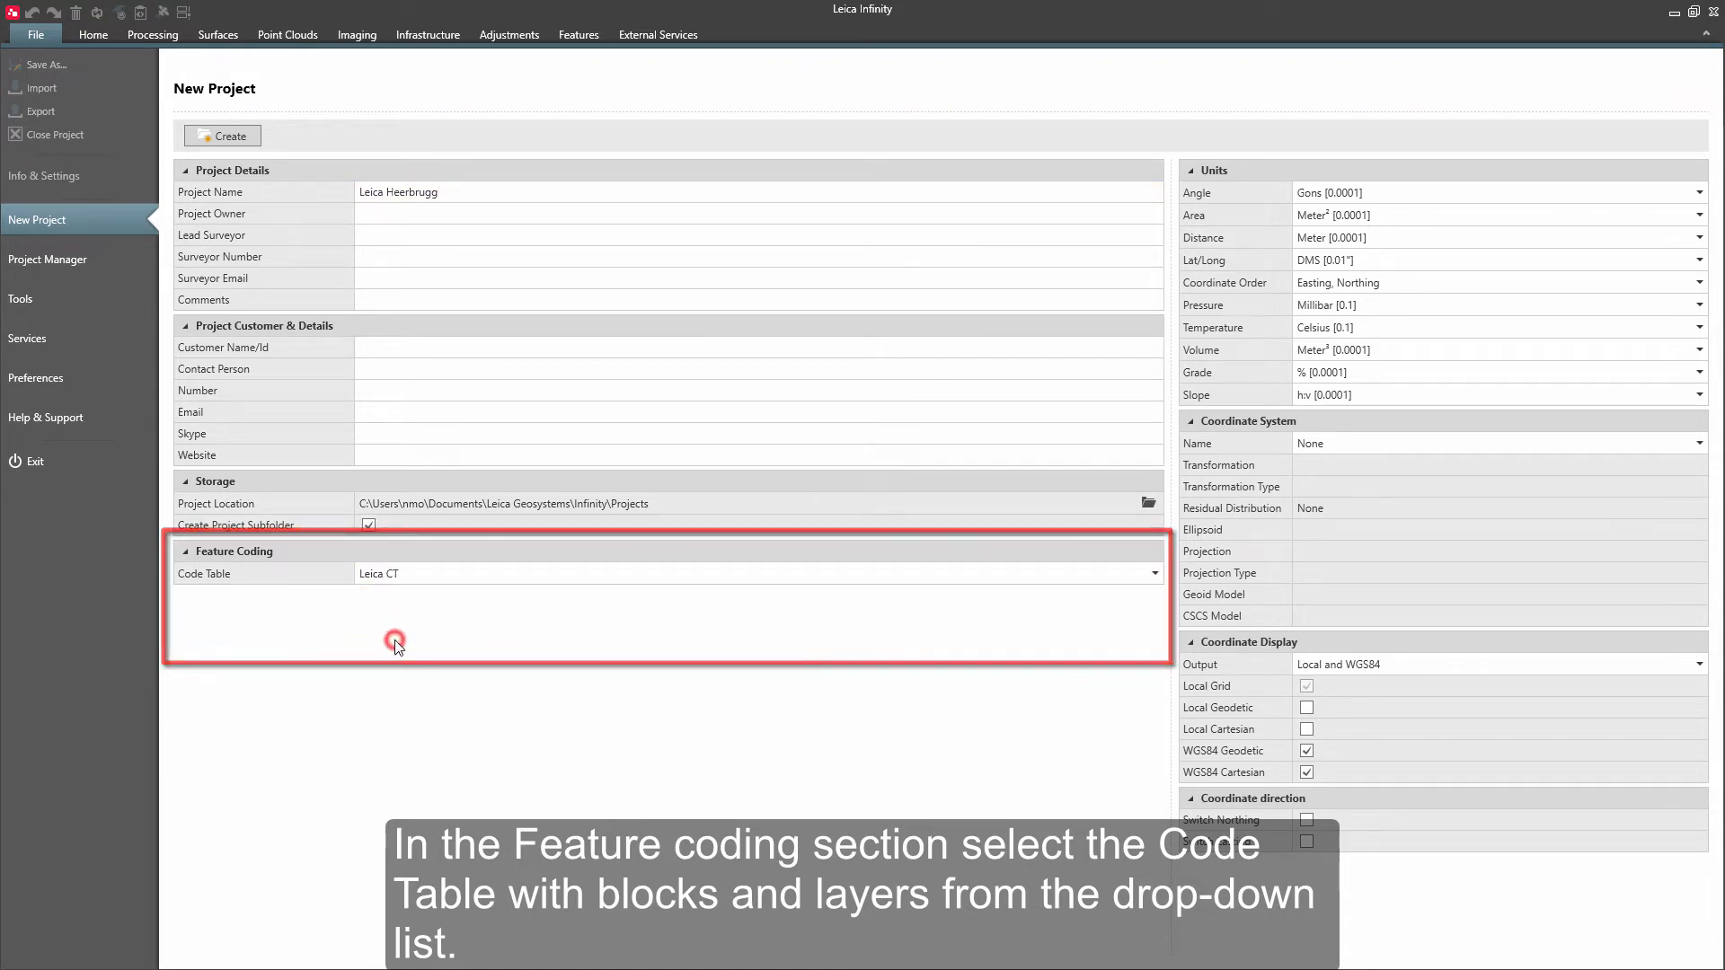
click(237, 136)
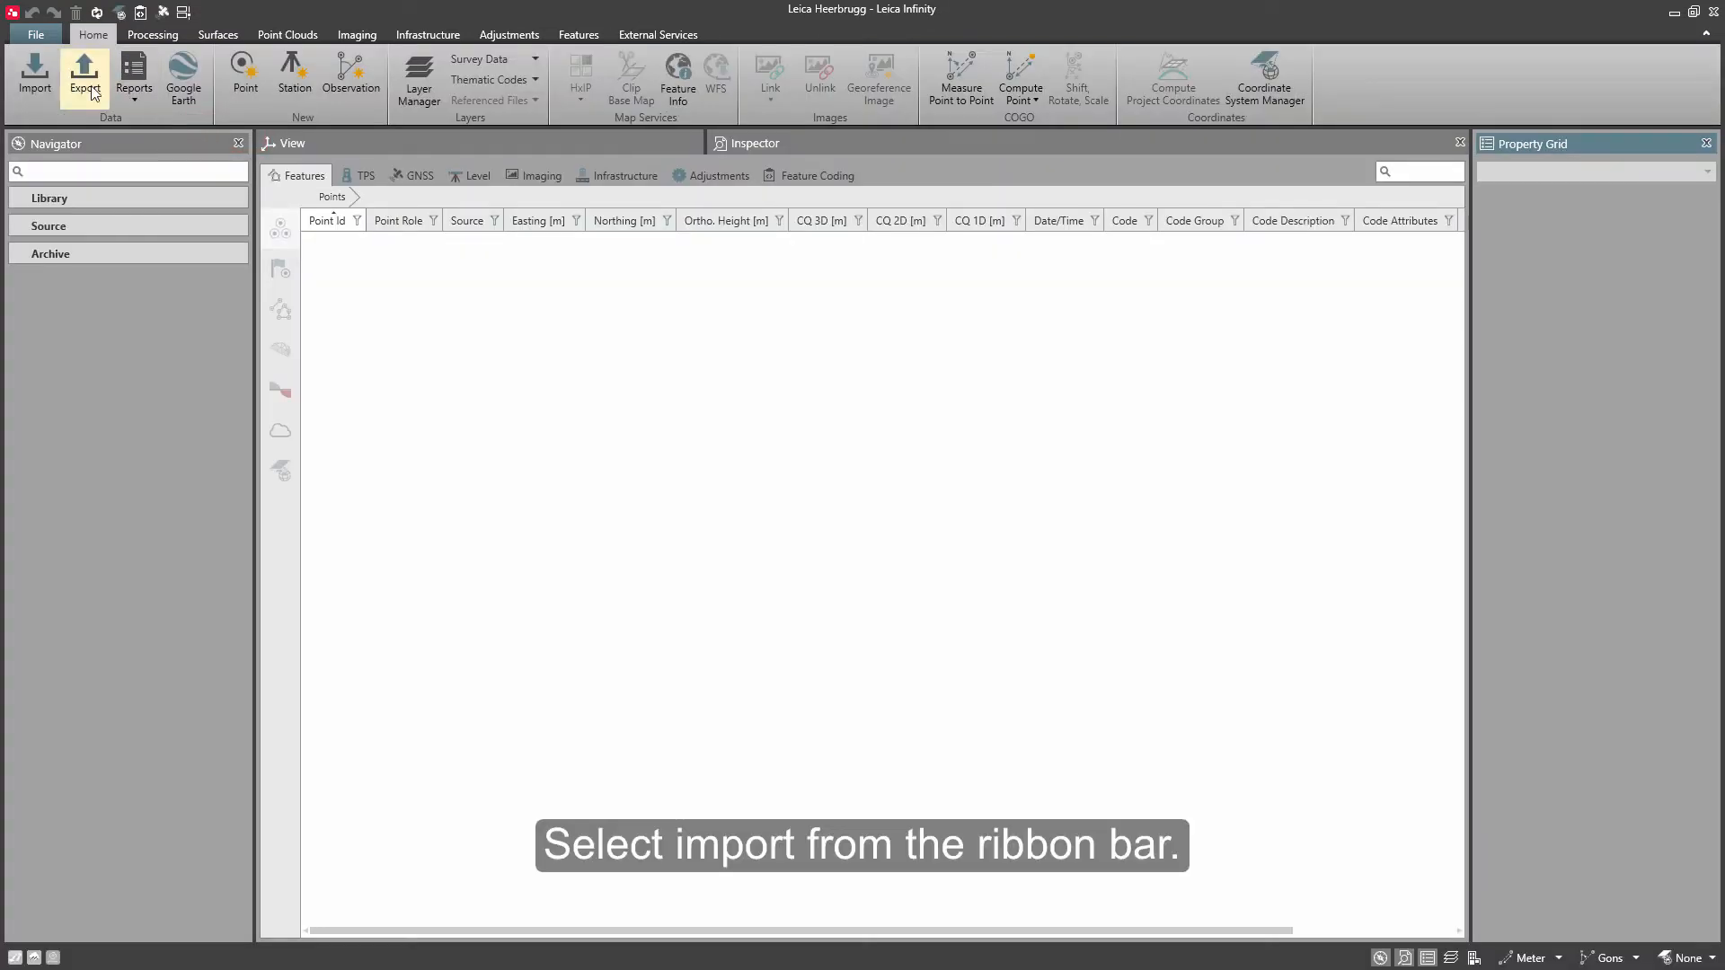
Import the Leica Heerbrugg SmartWorx job from the Leica campus survey folder and display the data in the graphical view
click(35, 77)
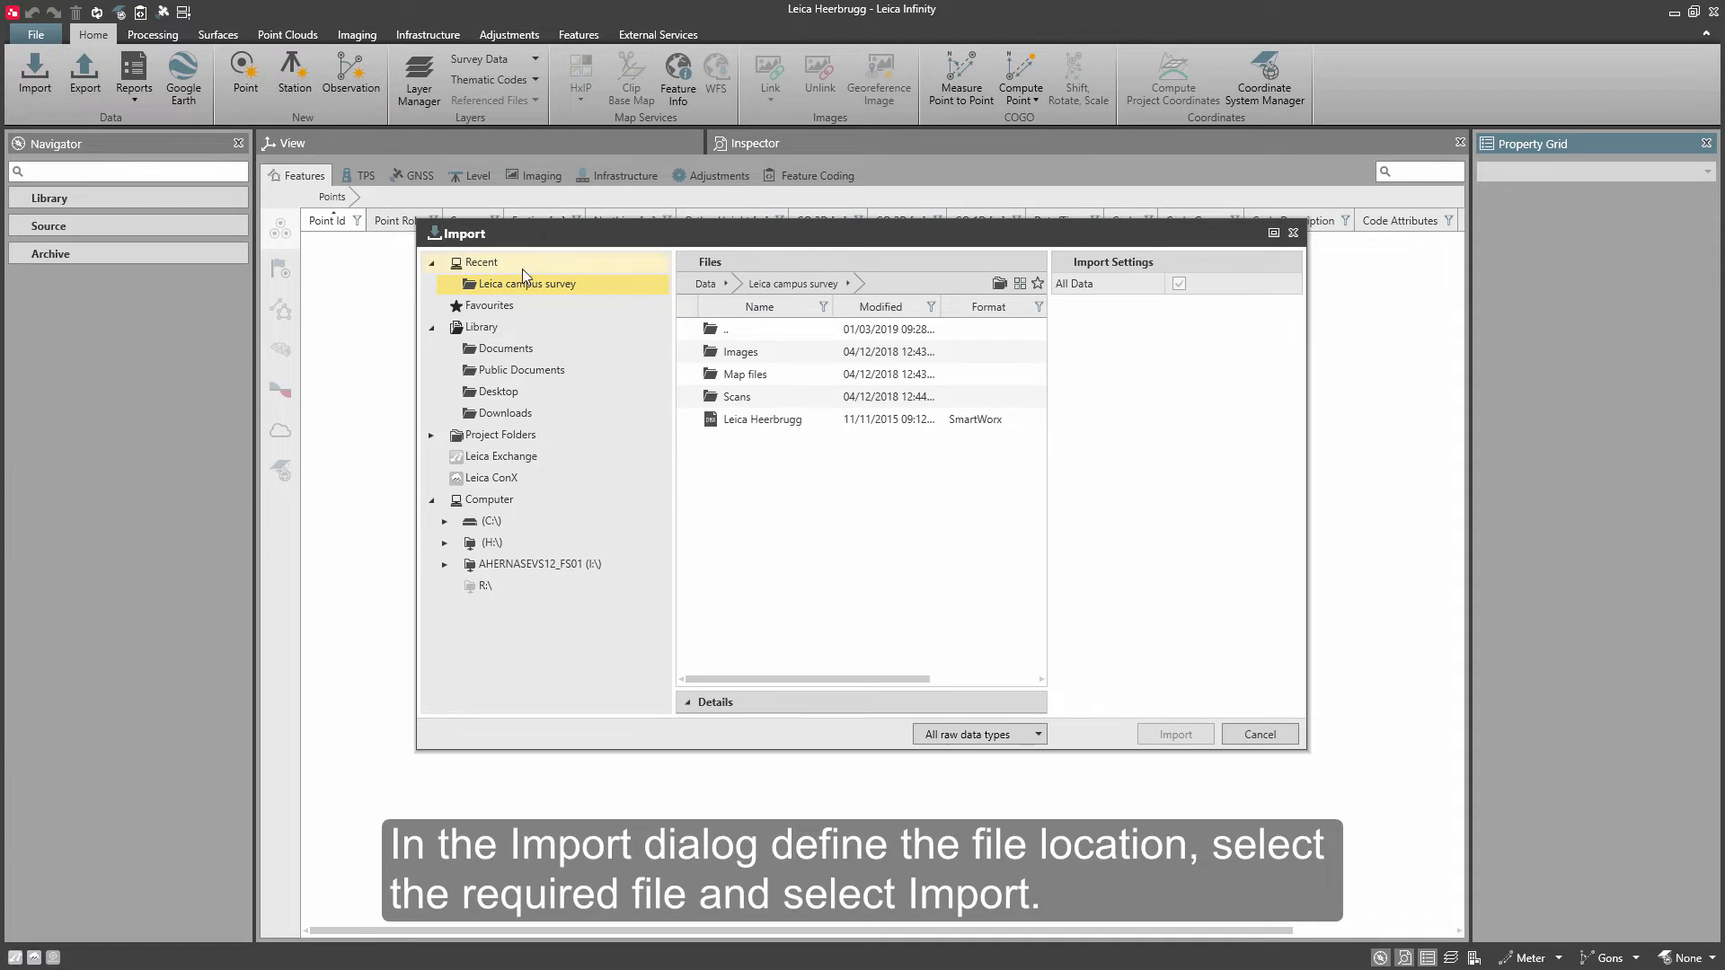
click(761, 420)
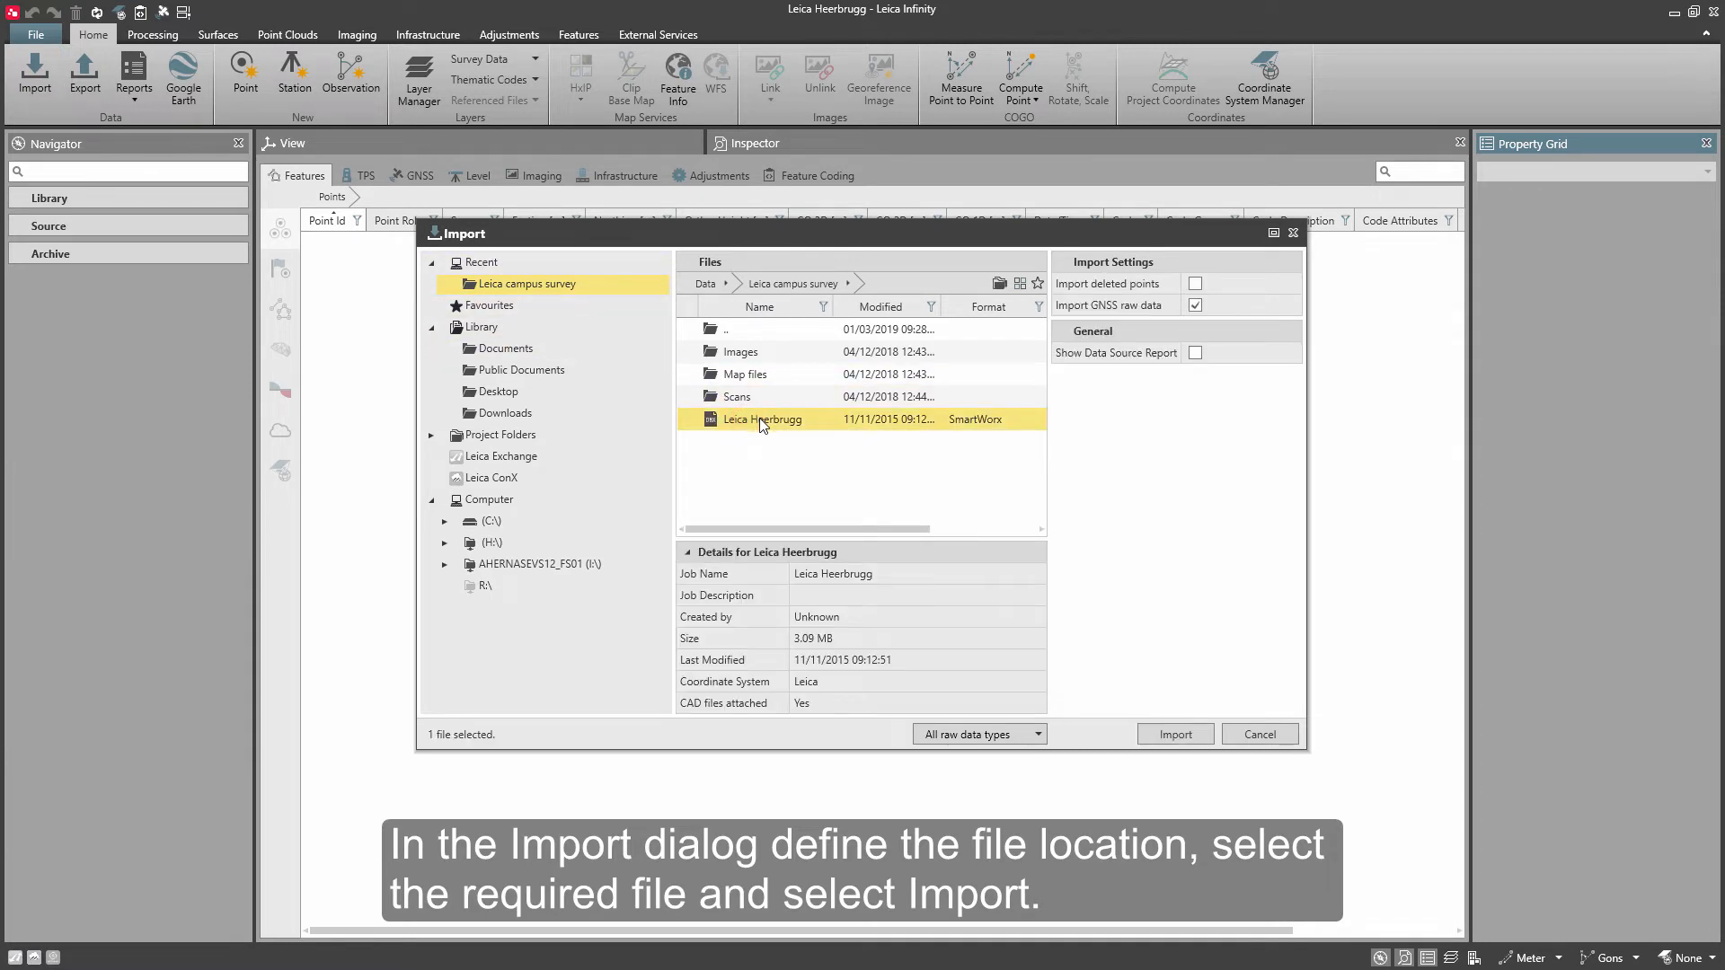
click(1155, 735)
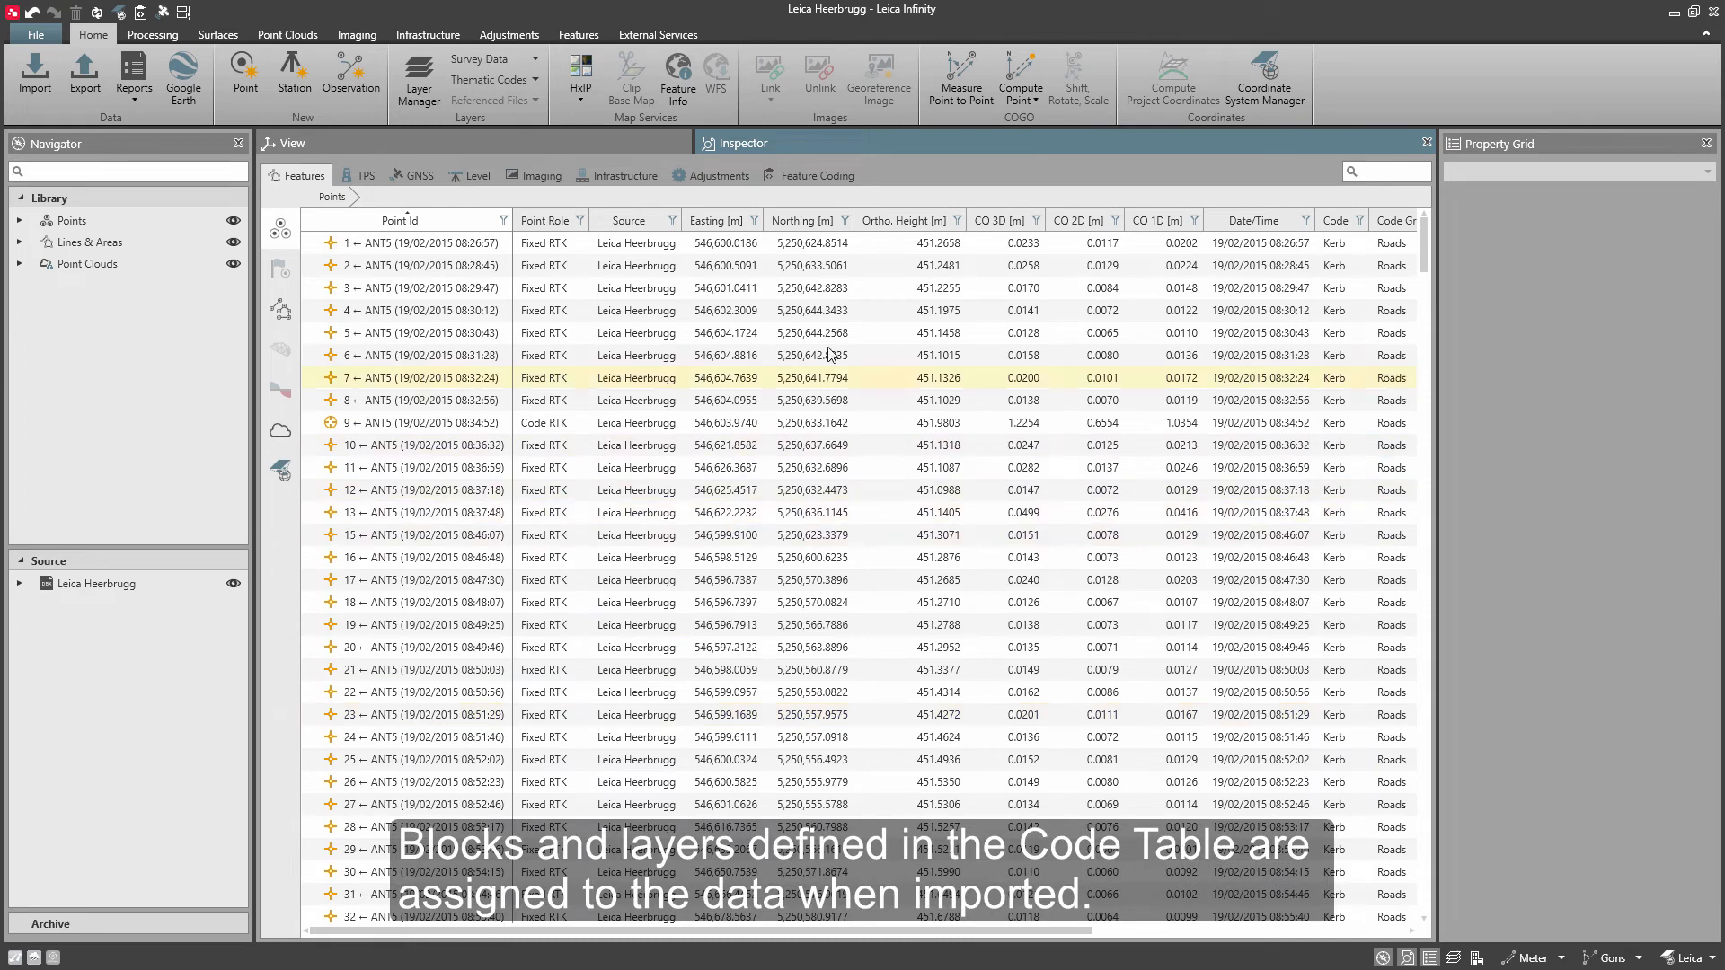
click(599, 133)
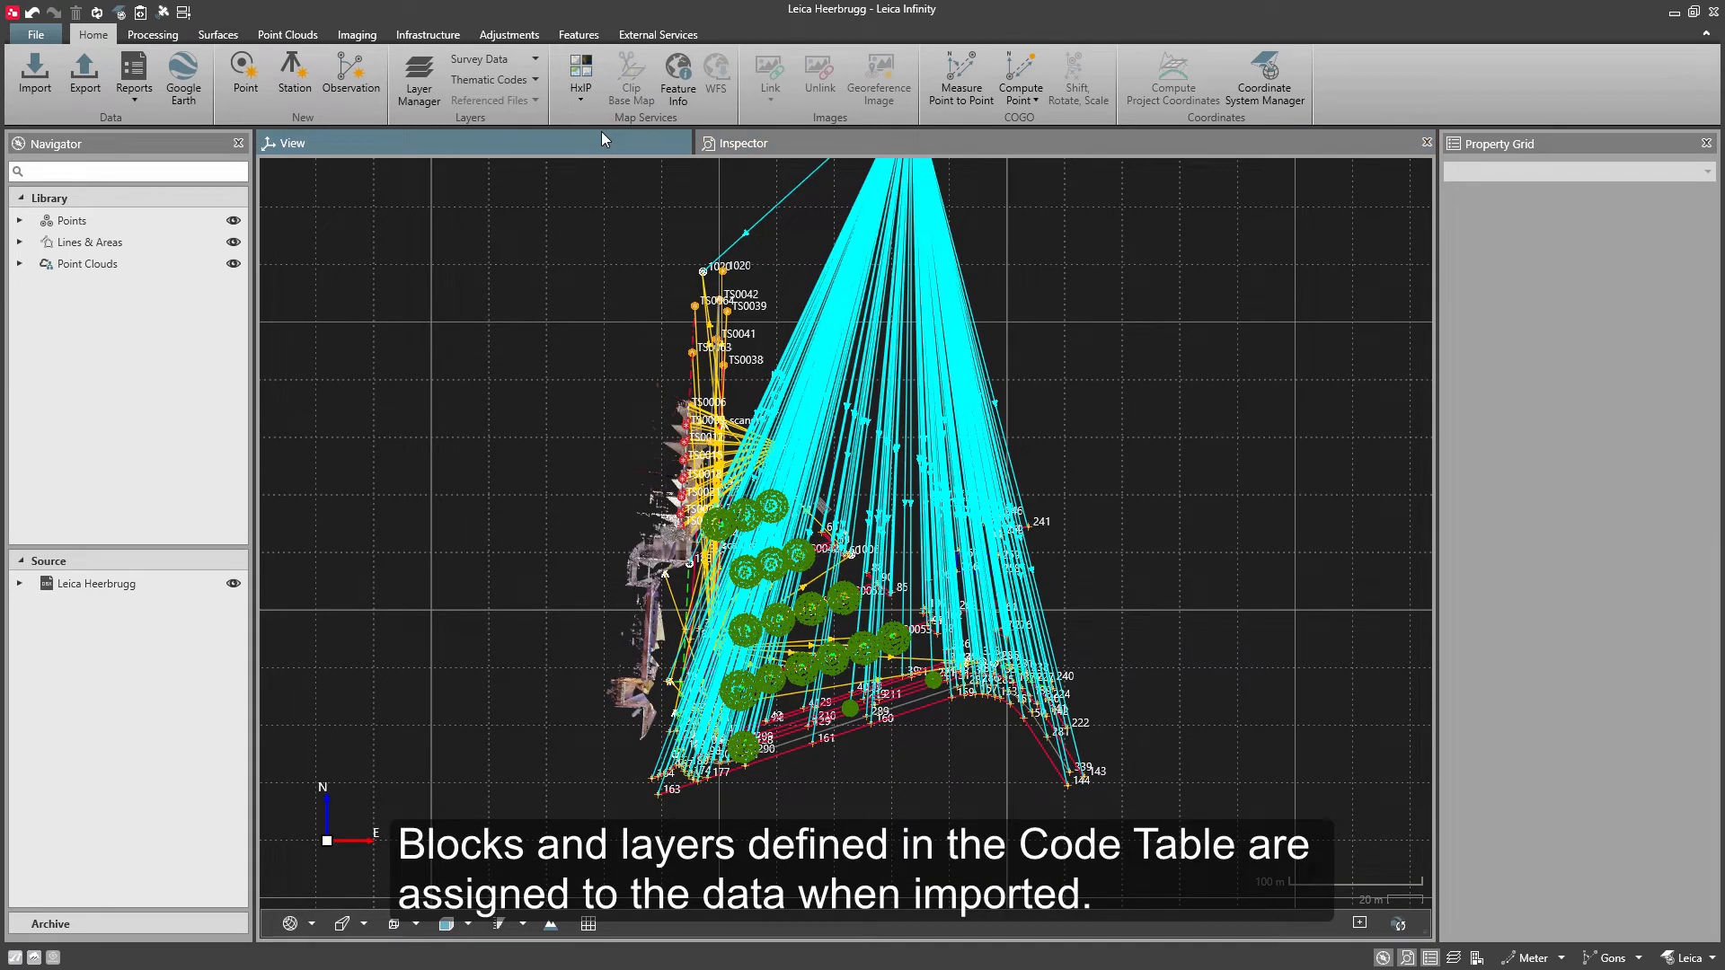
Turn off the GNSS Observations and TPS Observations survey layers, and review the project's thematic layers
click(419, 77)
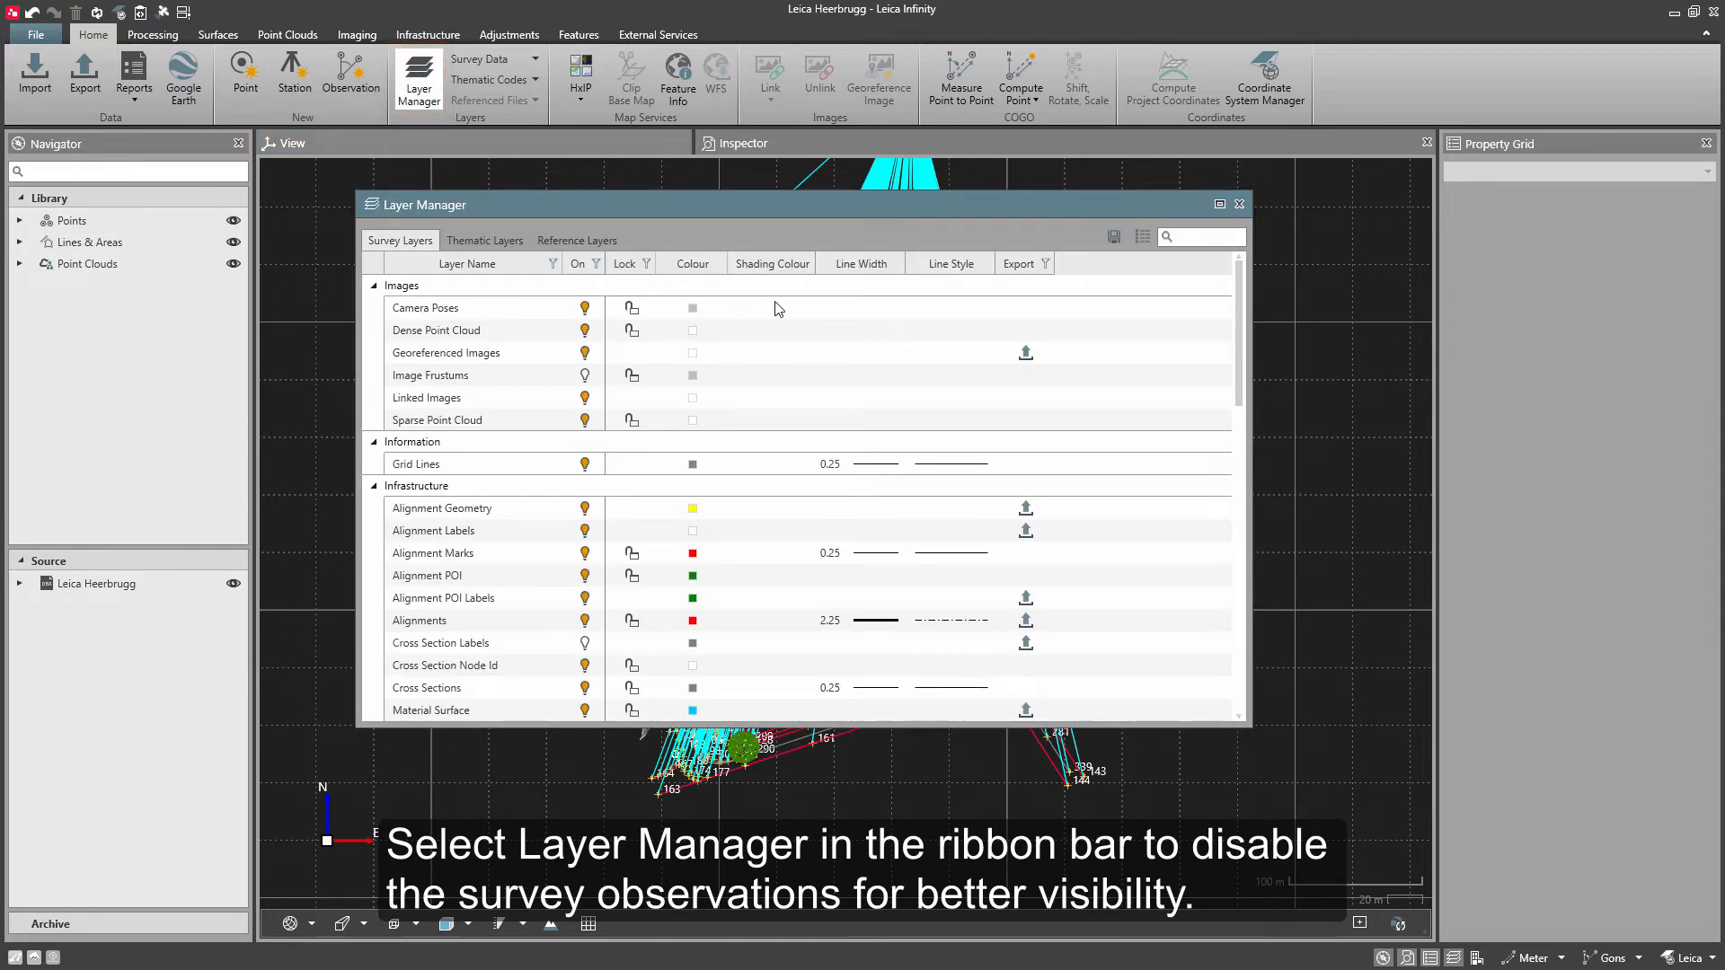
drag(1237, 339, 1237, 669)
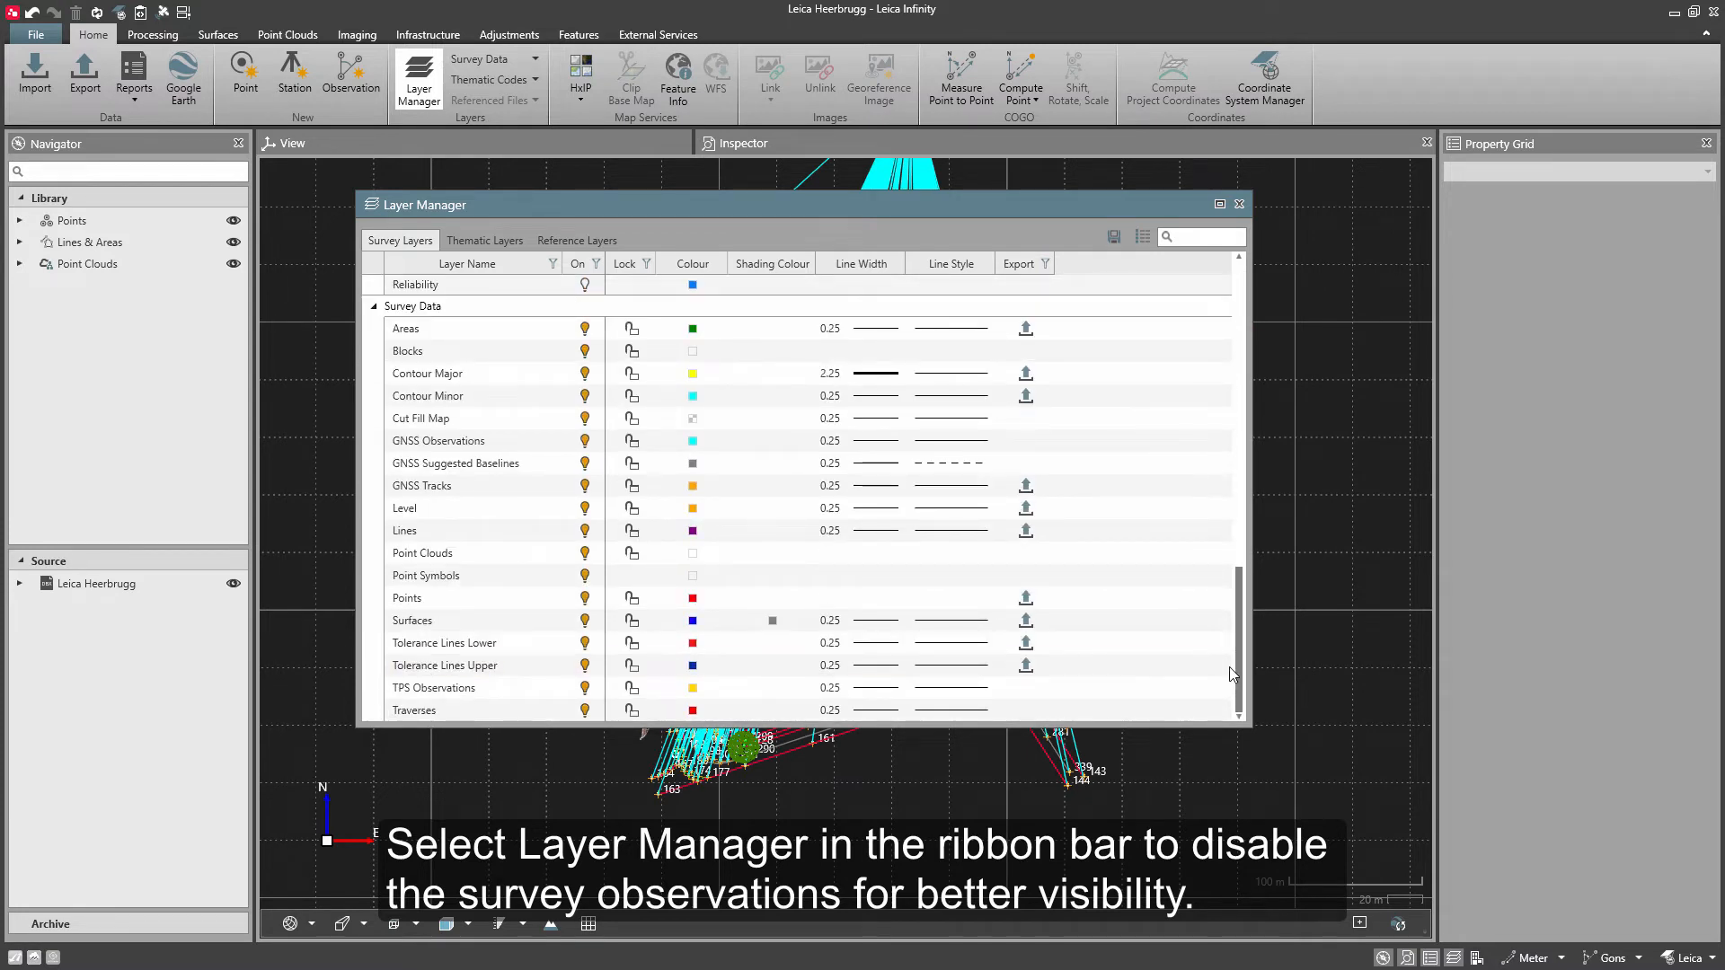
click(585, 440)
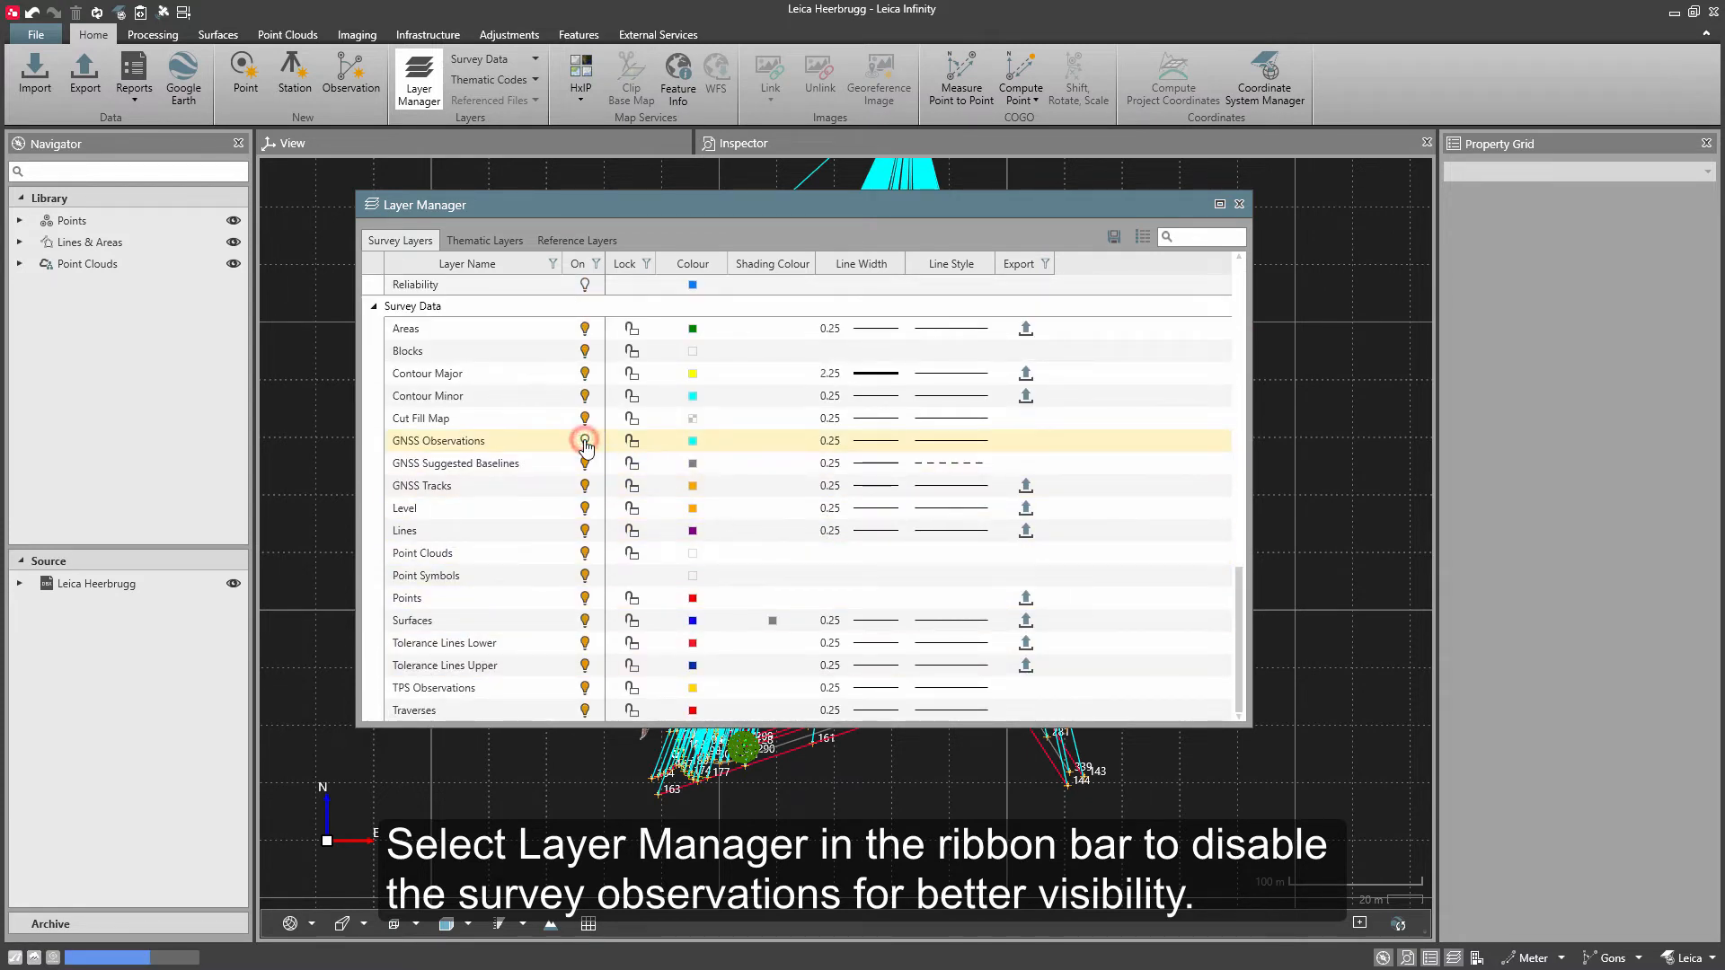
click(585, 687)
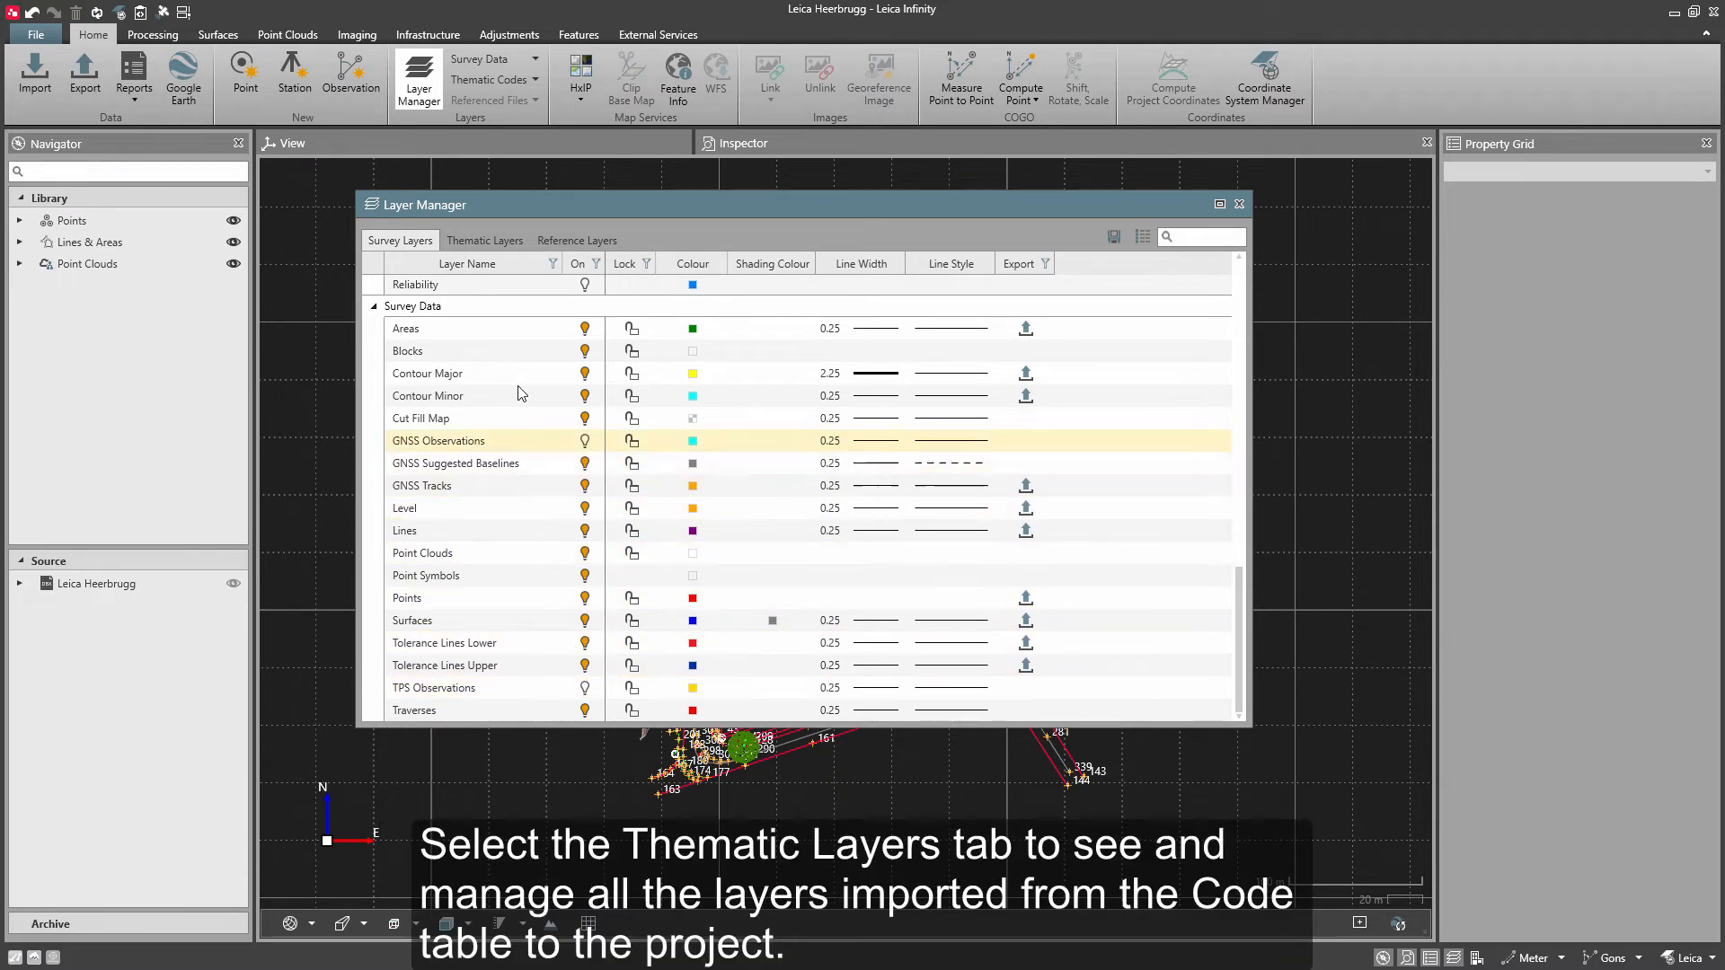
click(509, 245)
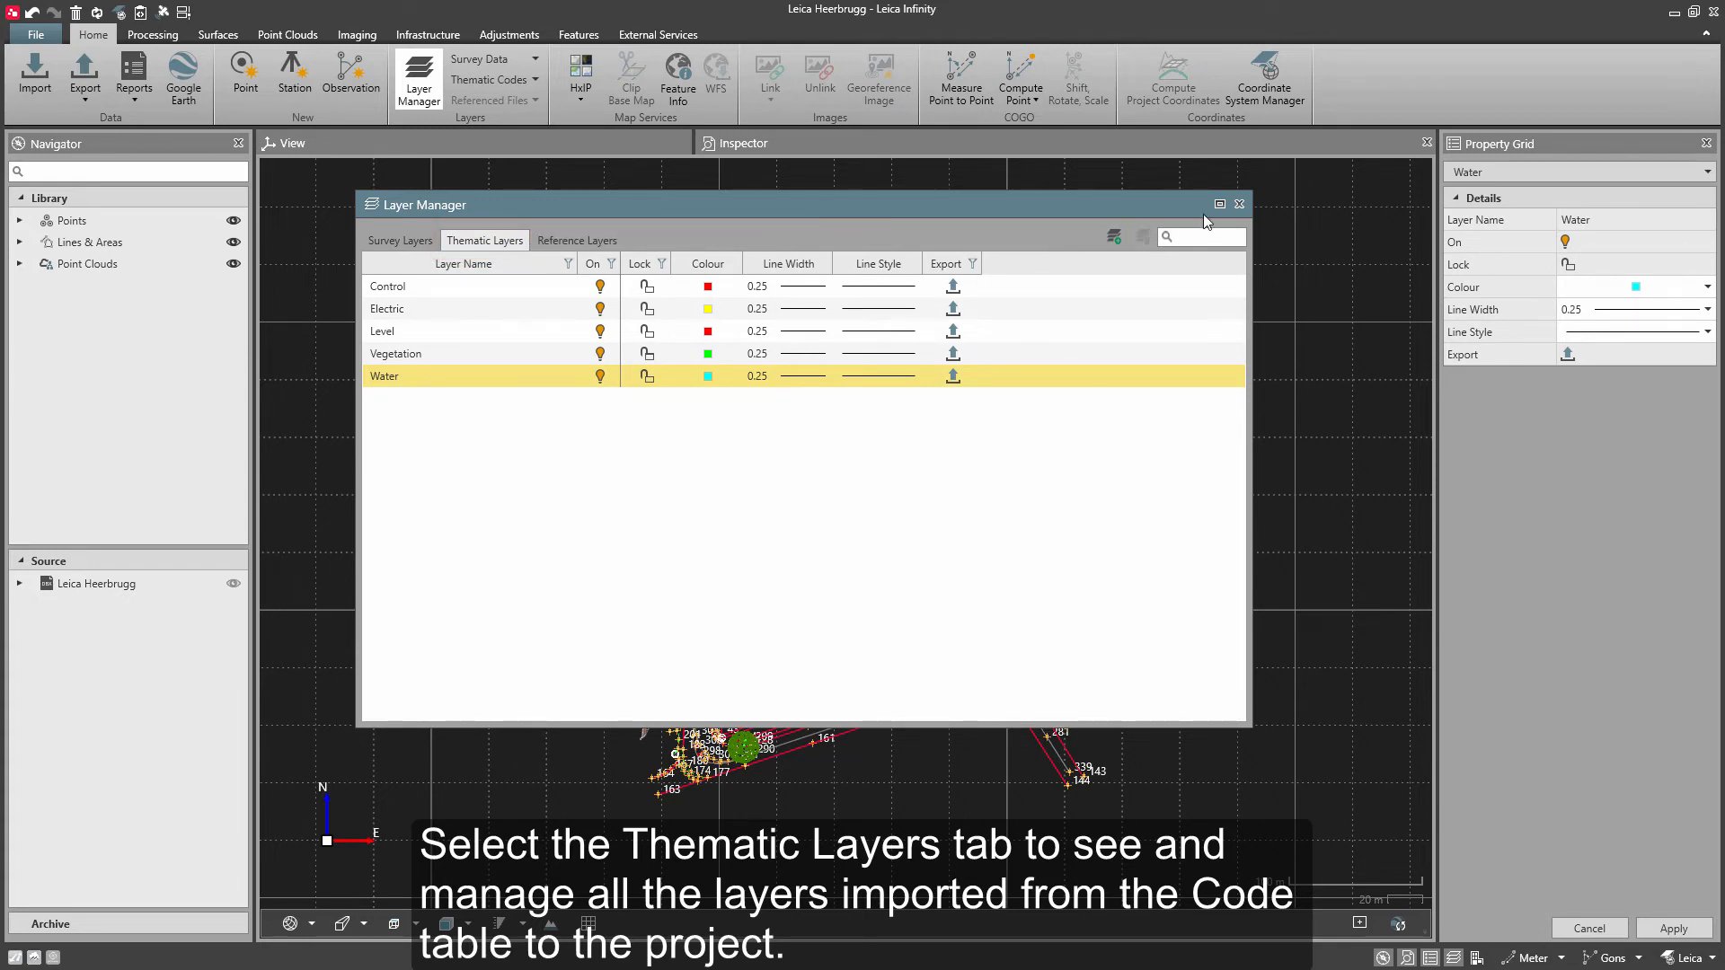
click(1240, 203)
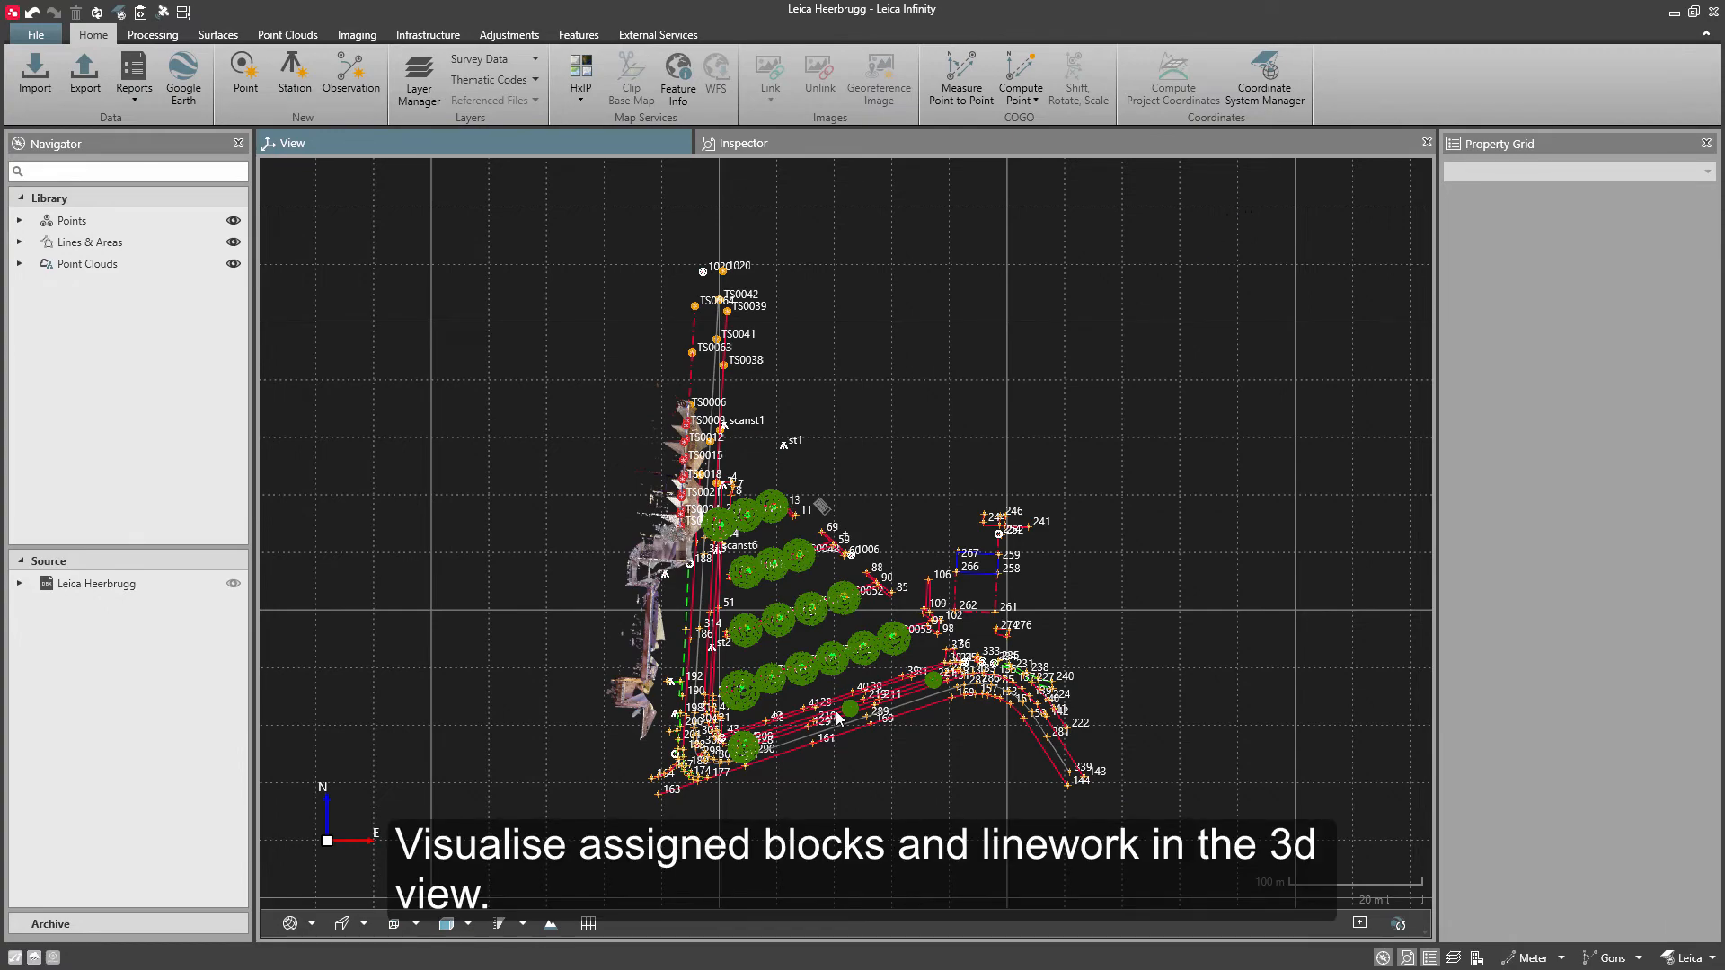
Examine the tree blocks, linework and displayed block attributes of the imported survey in 3D
scroll(839, 716, up, 5)
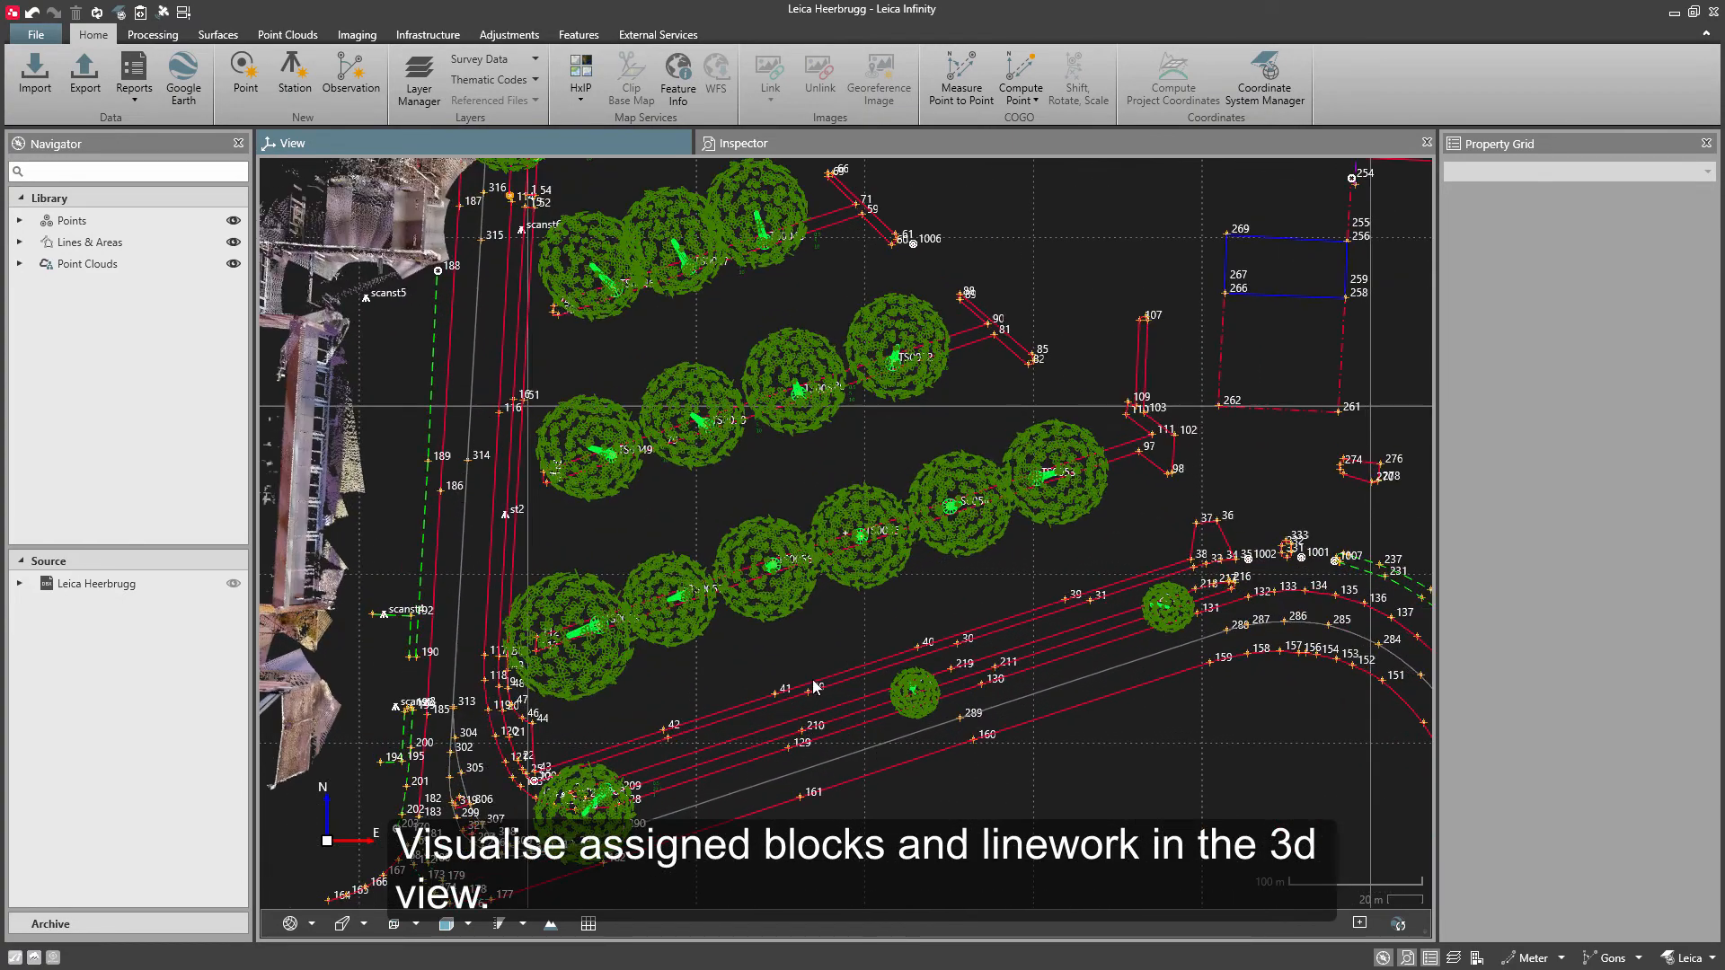
drag(815, 687, 791, 628)
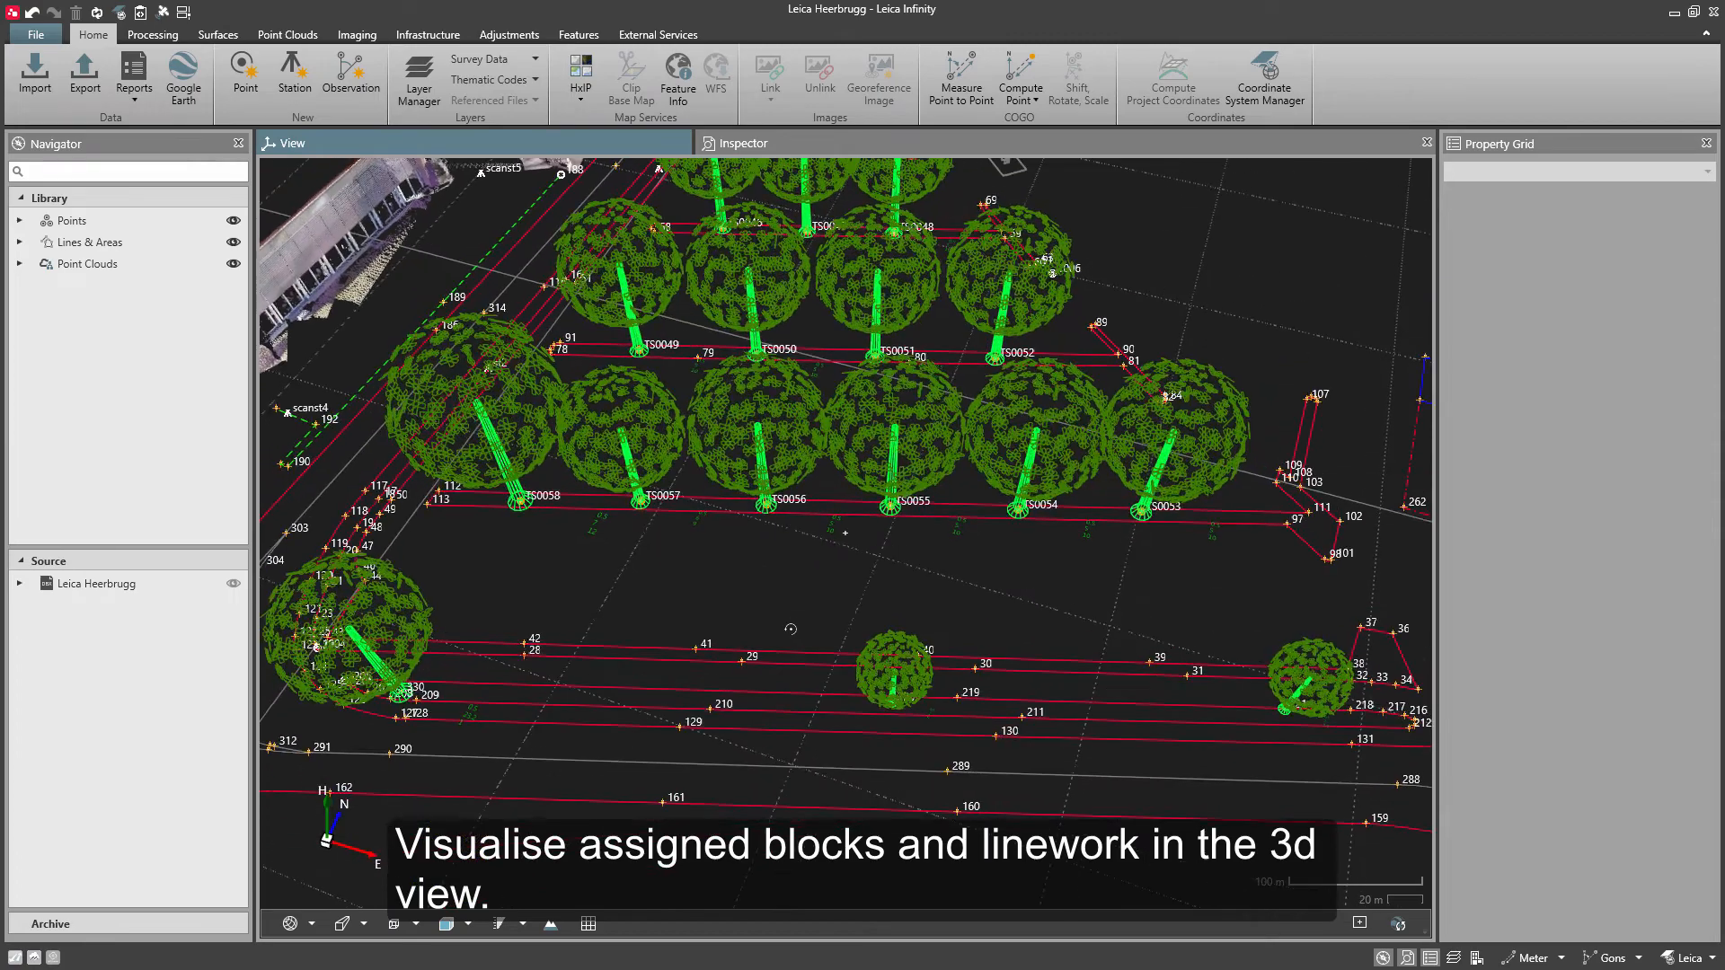
scroll(790, 629, up, 6)
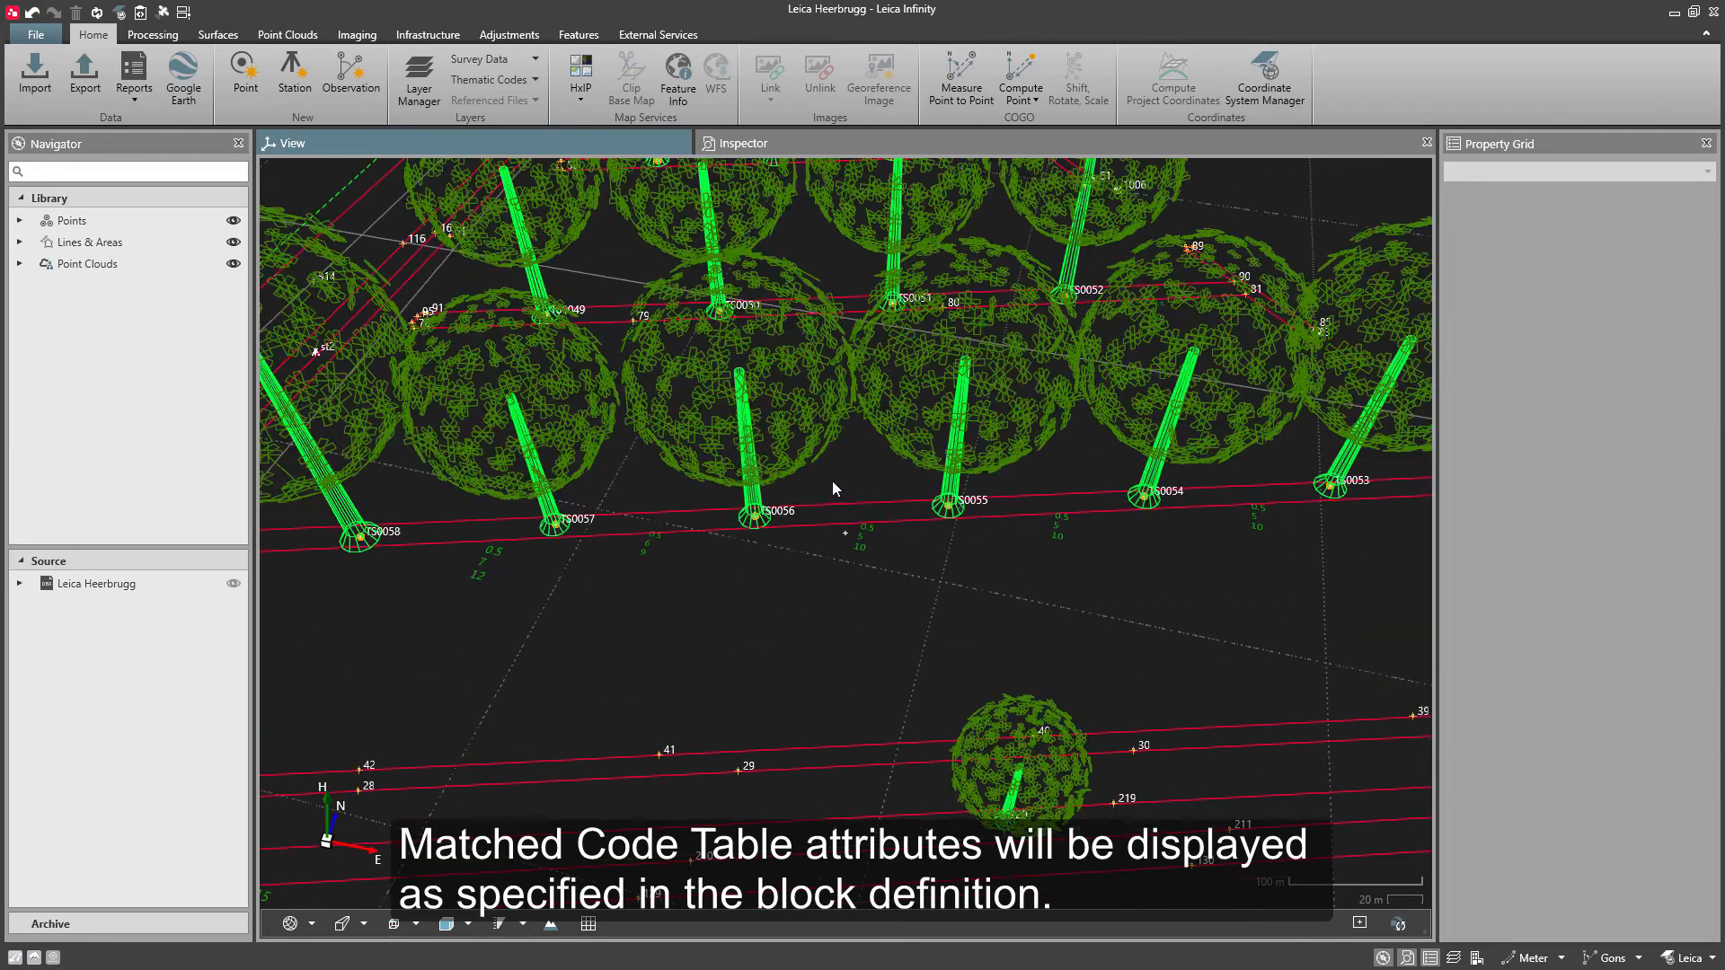
scroll(833, 488, up, 4)
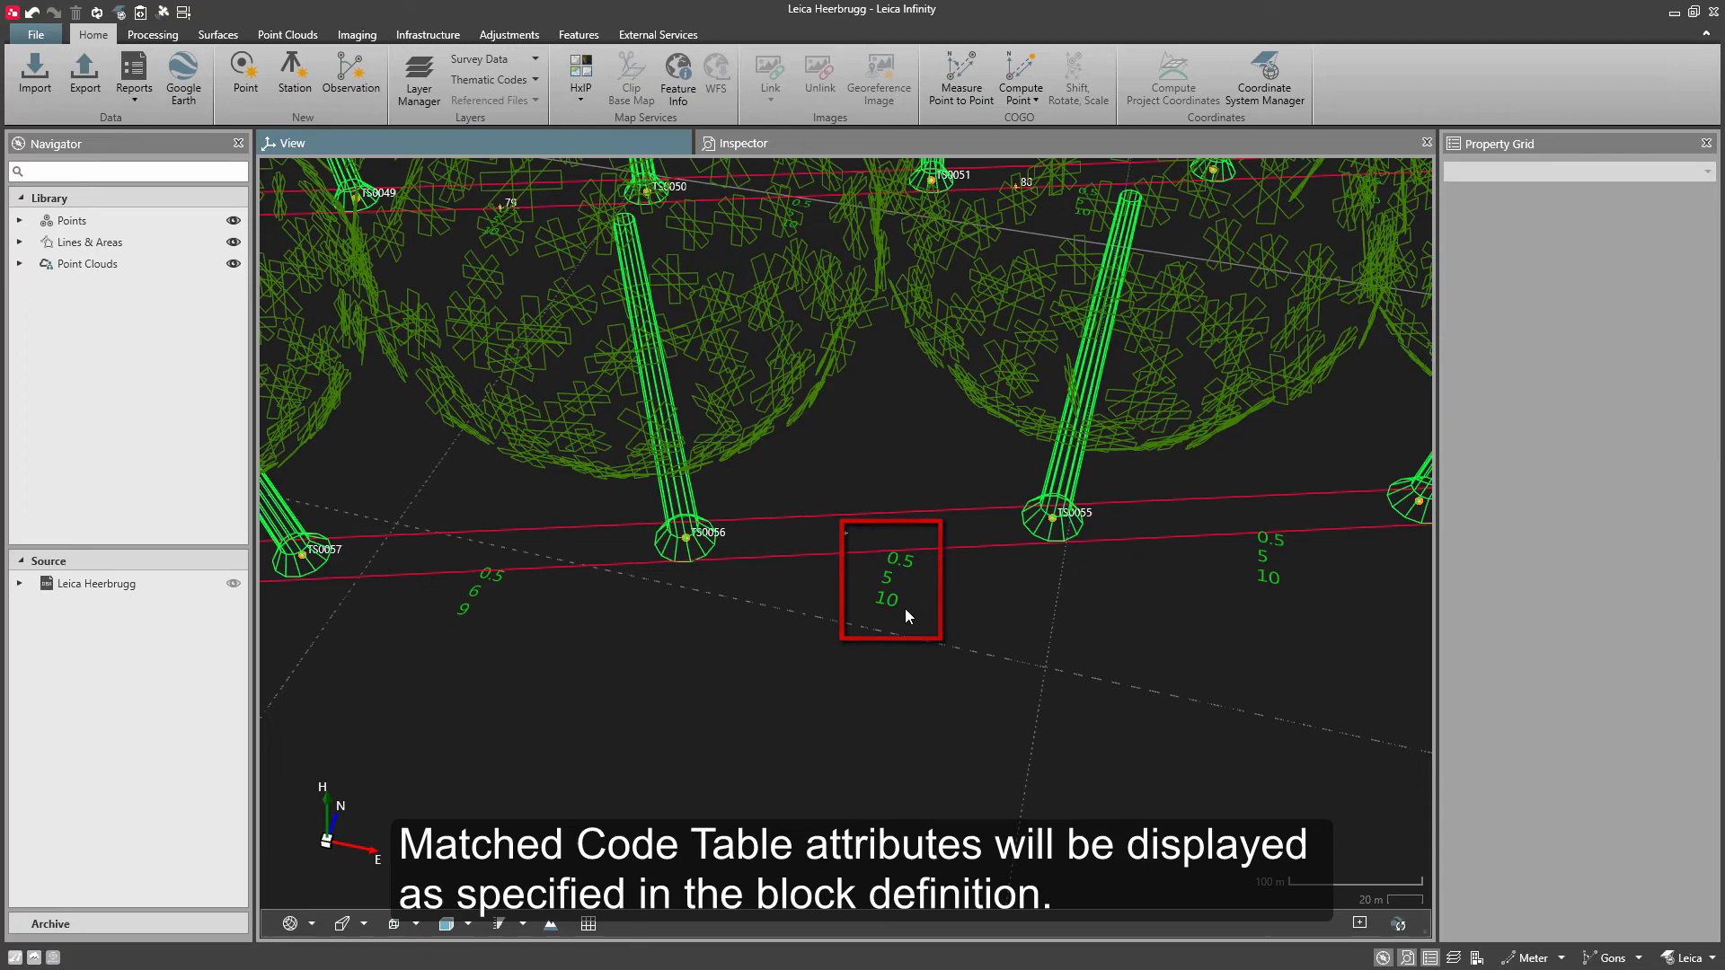
scroll(844, 579, down, 1)
drag(838, 613, 874, 657)
scroll(821, 604, down, 3)
drag(1098, 751, 1039, 726)
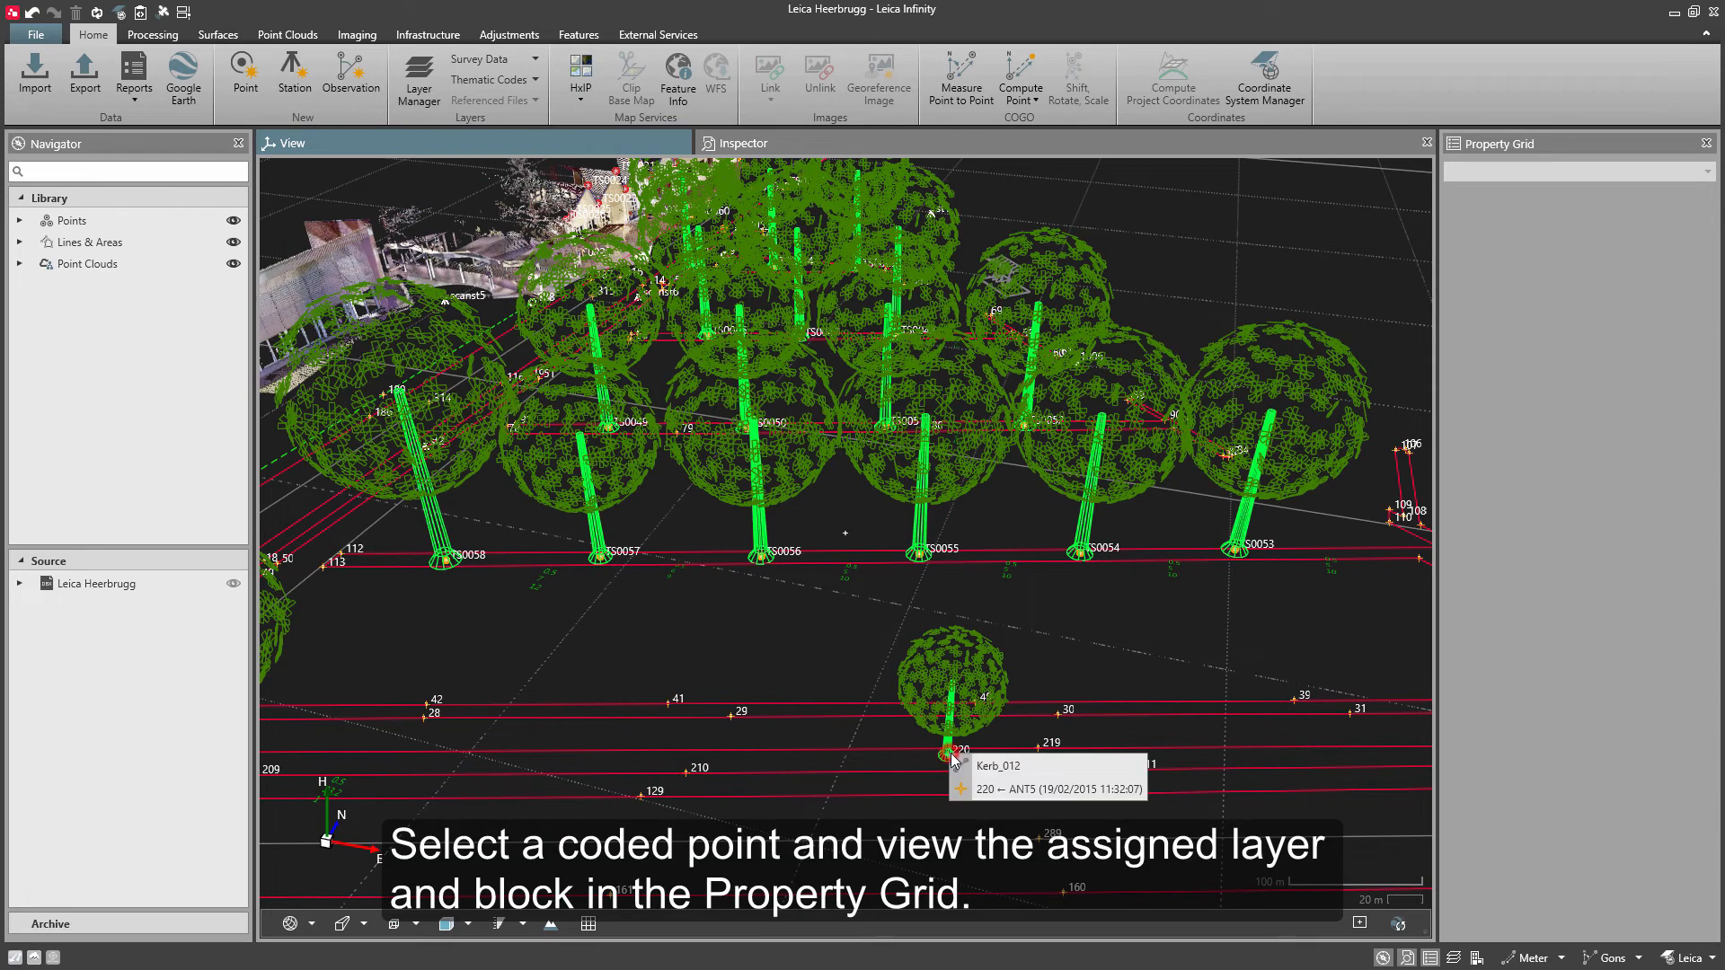
Set the Canopy attribute of tree point 220 to 10, apply the change and inspect its block in 3D
click(983, 792)
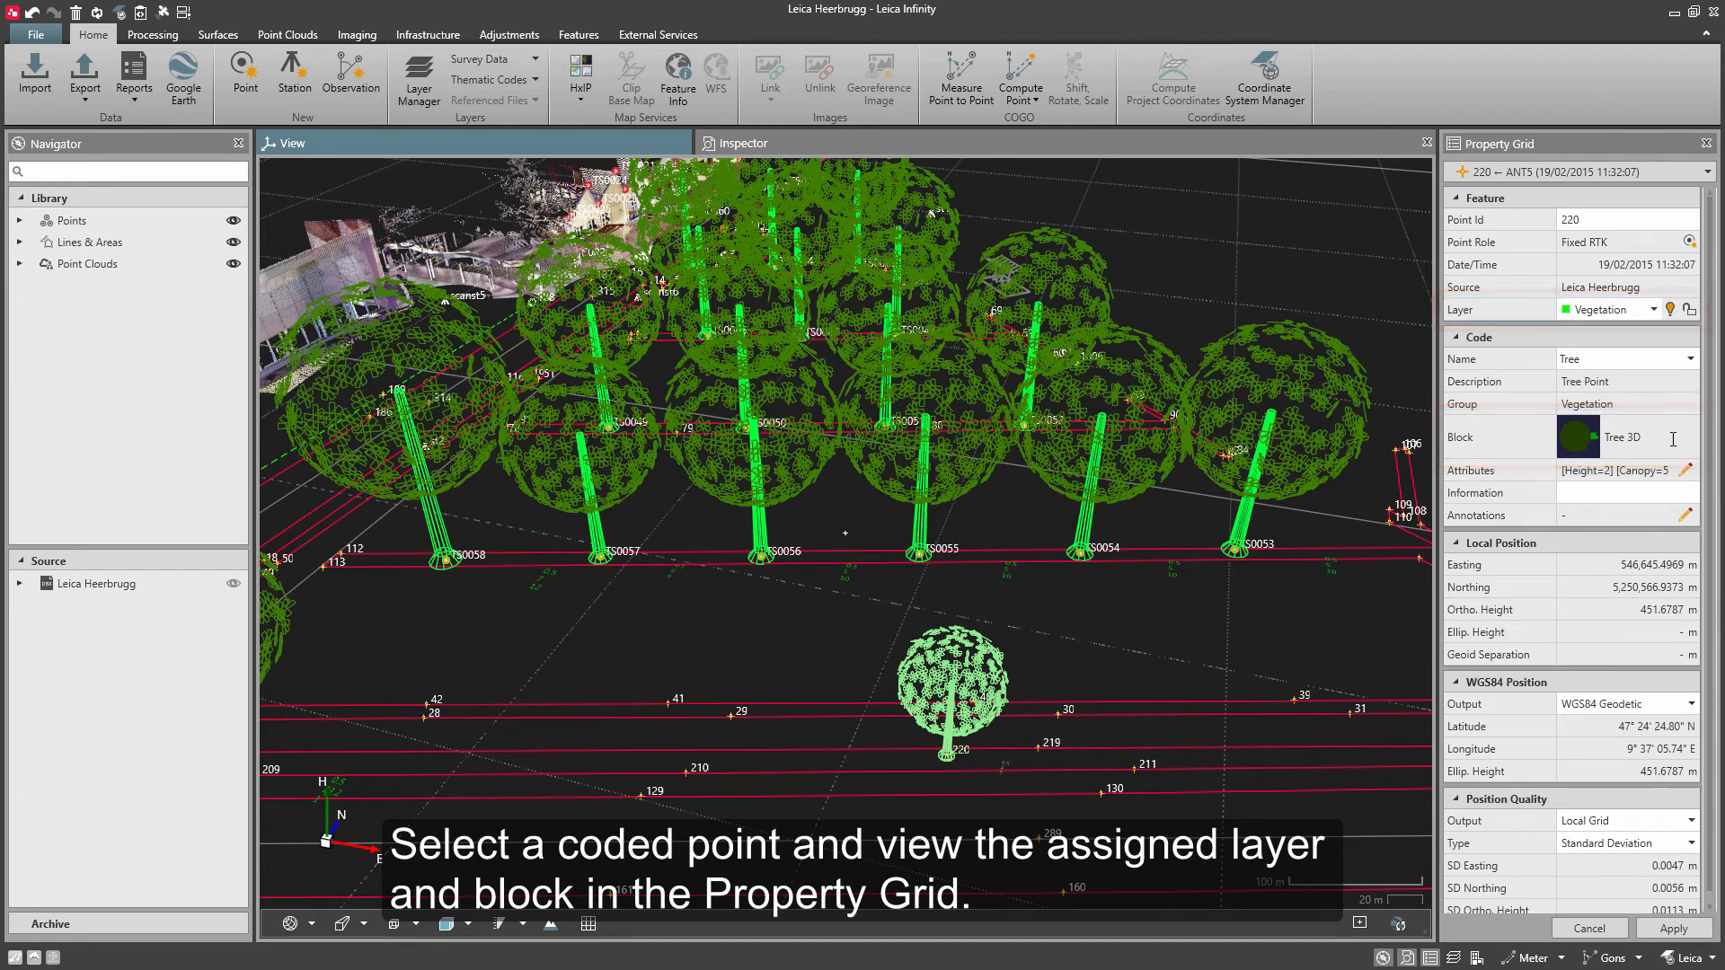
click(1684, 470)
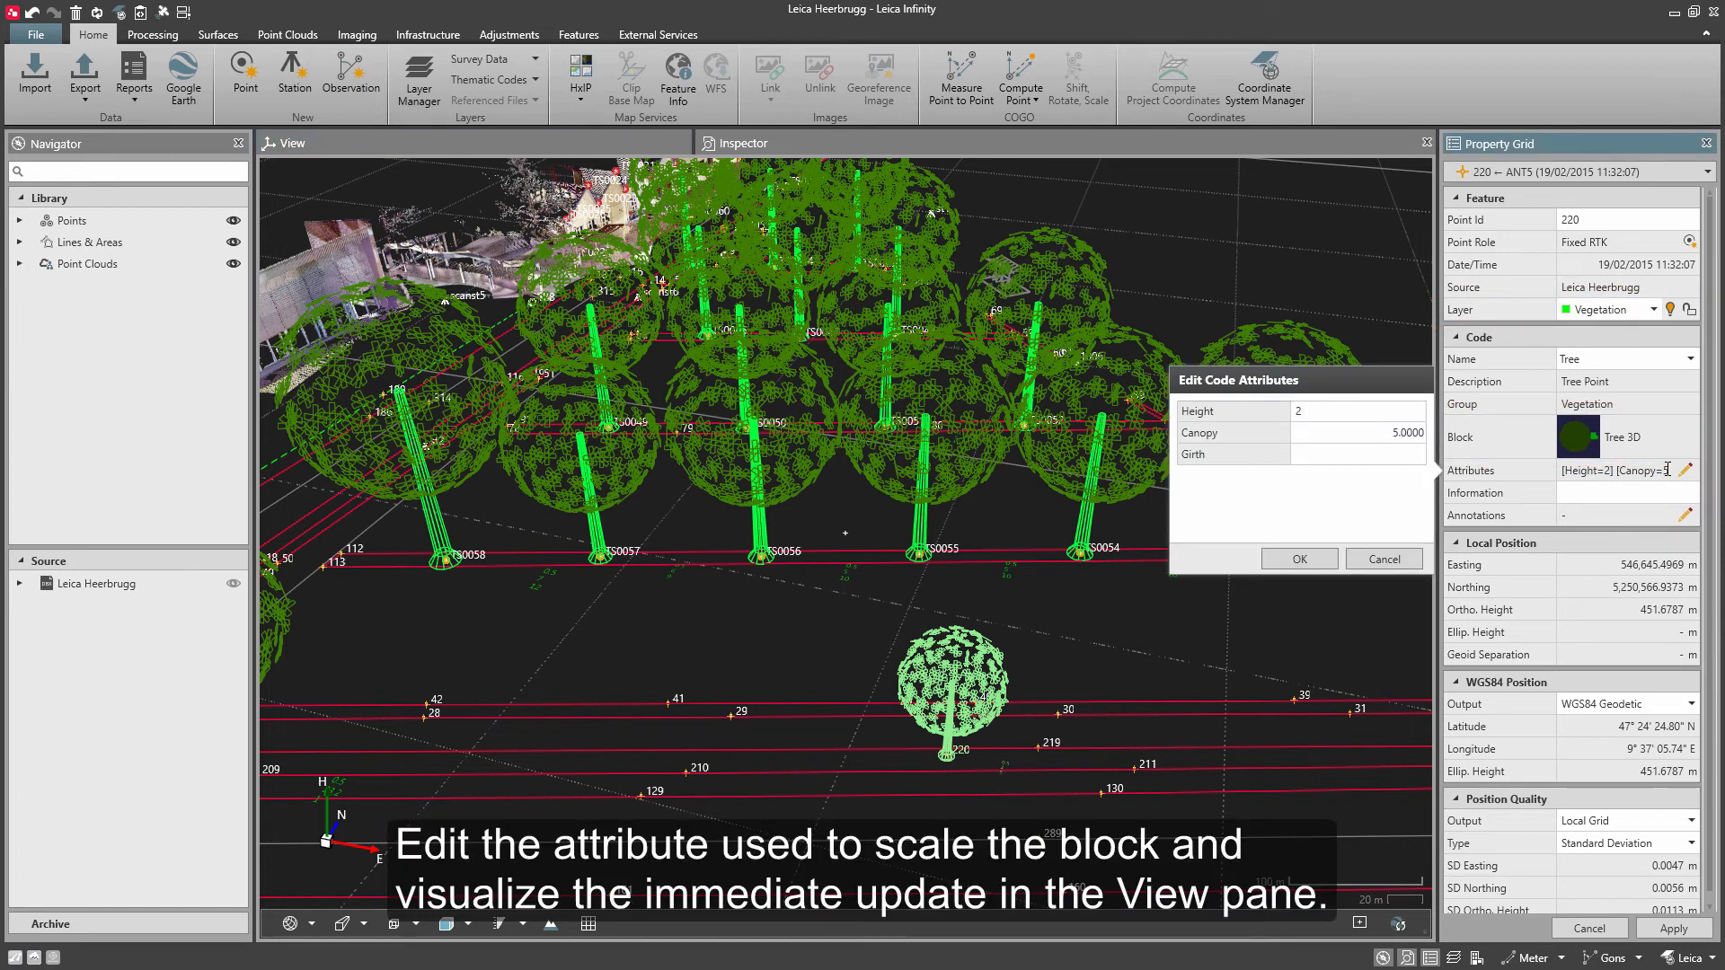
click(1347, 432)
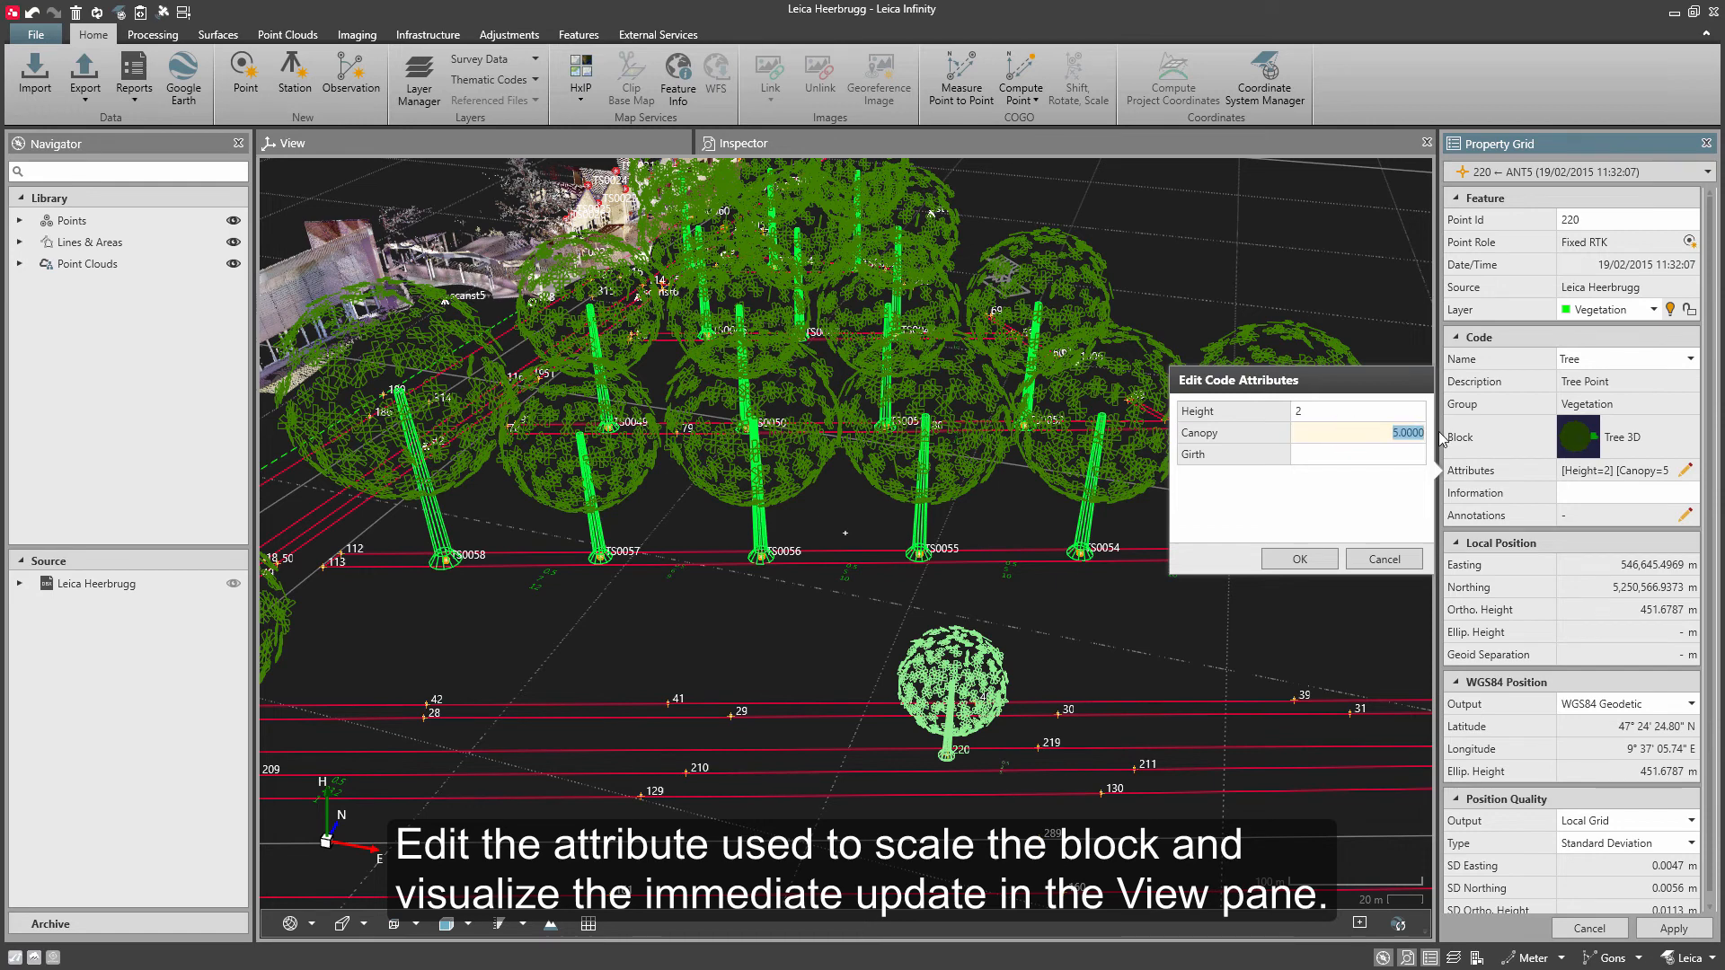
text(10)
click(1324, 559)
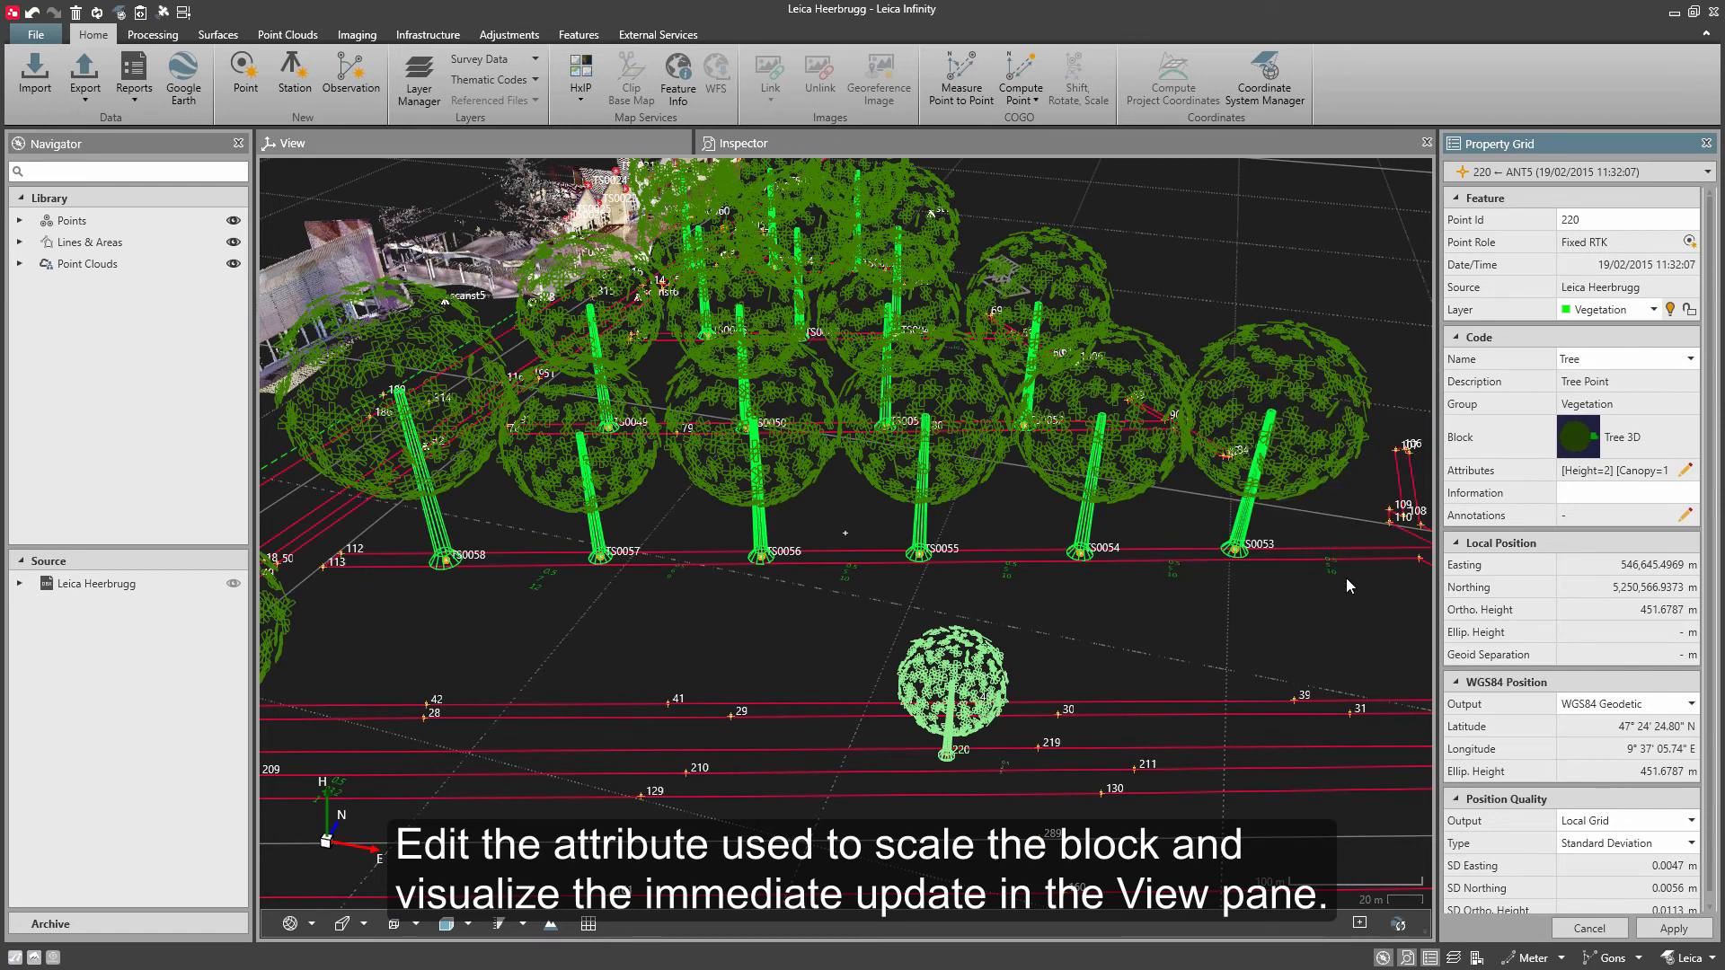
click(1656, 932)
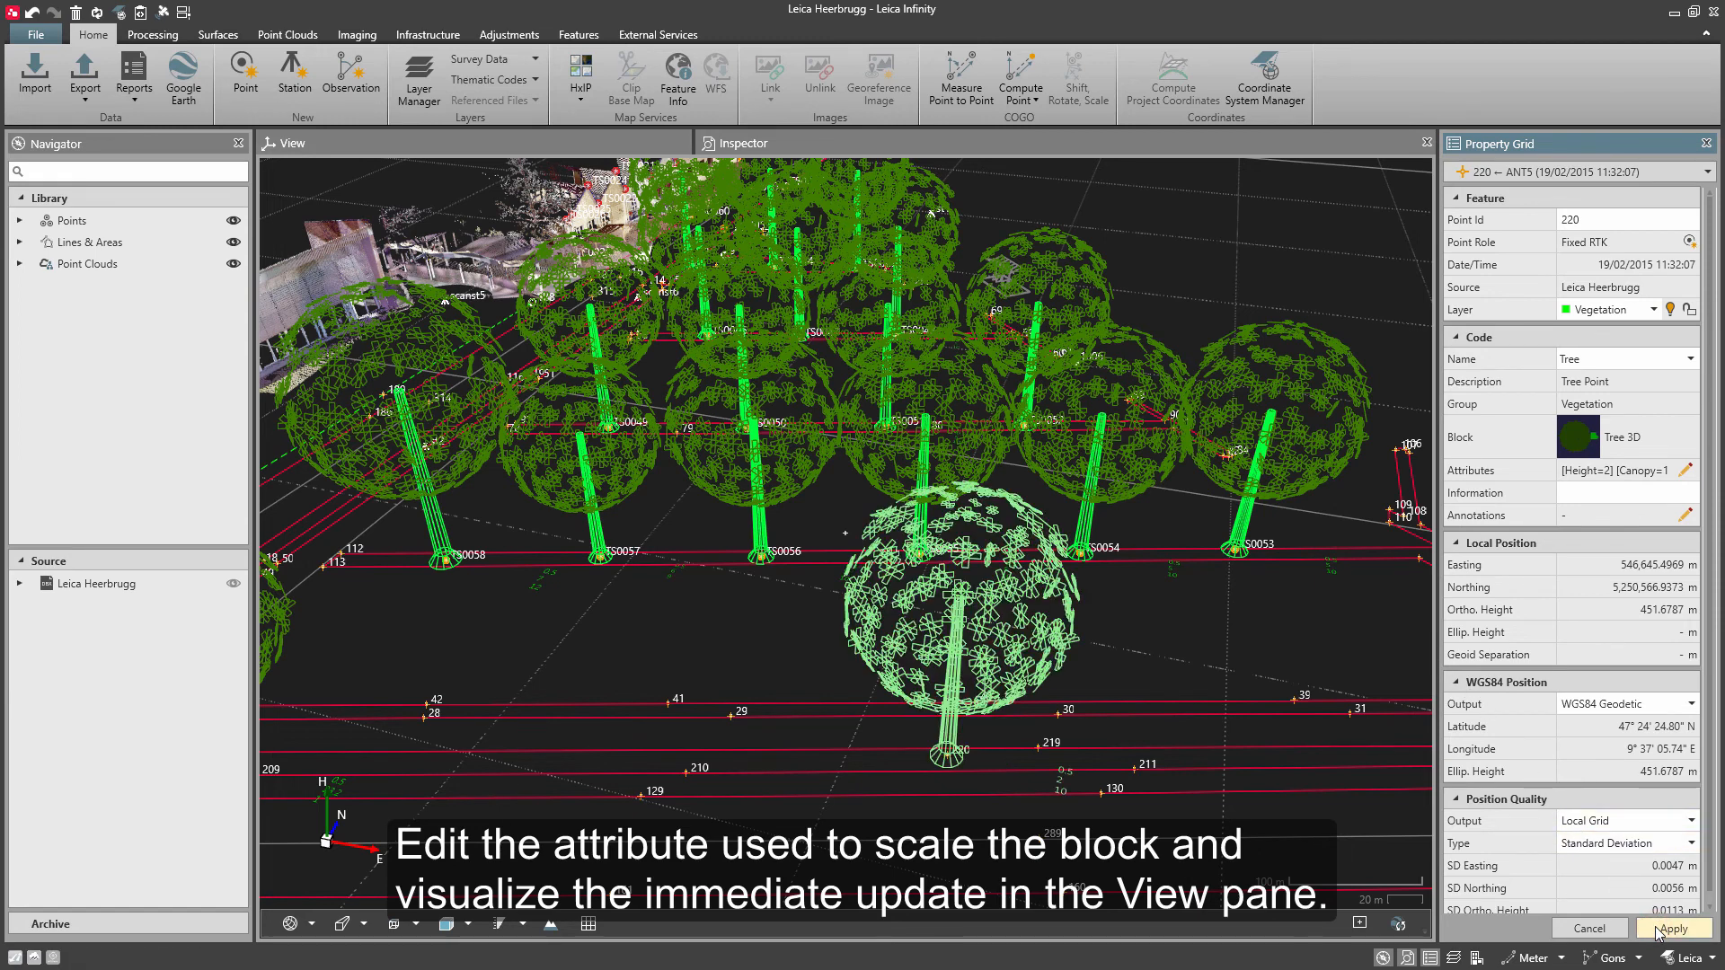
mouse_move(1210, 794)
mouse_down()
mouse_move(1219, 776)
mouse_move(1182, 778)
mouse_up()
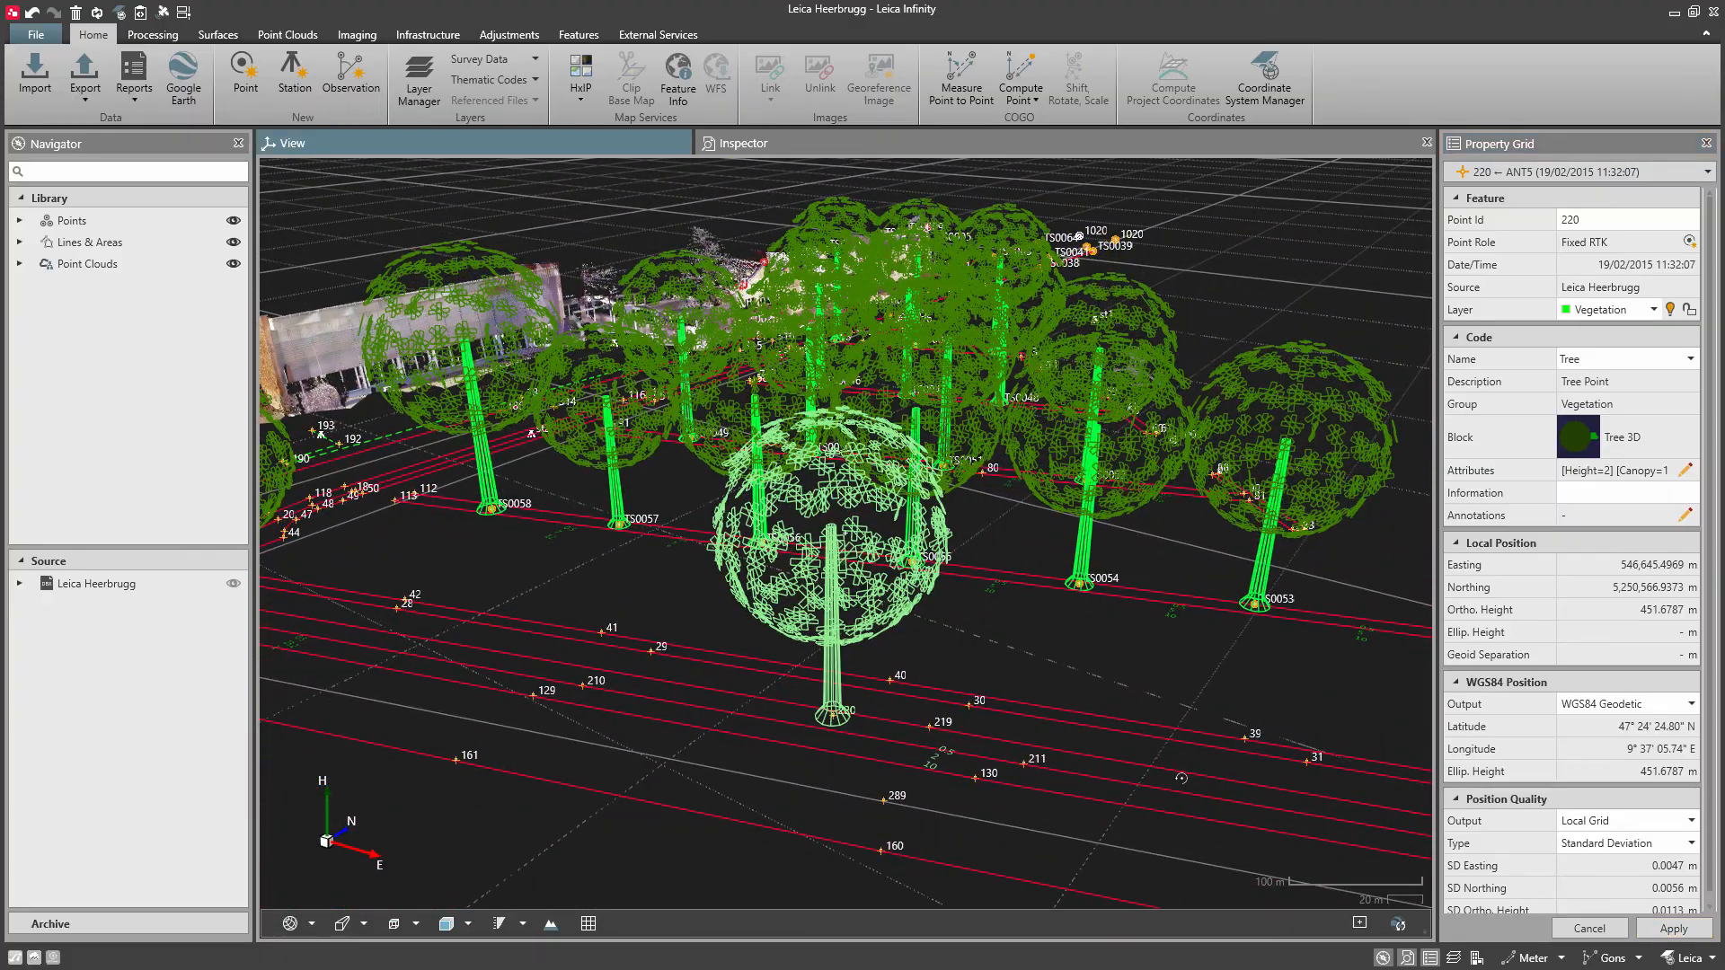